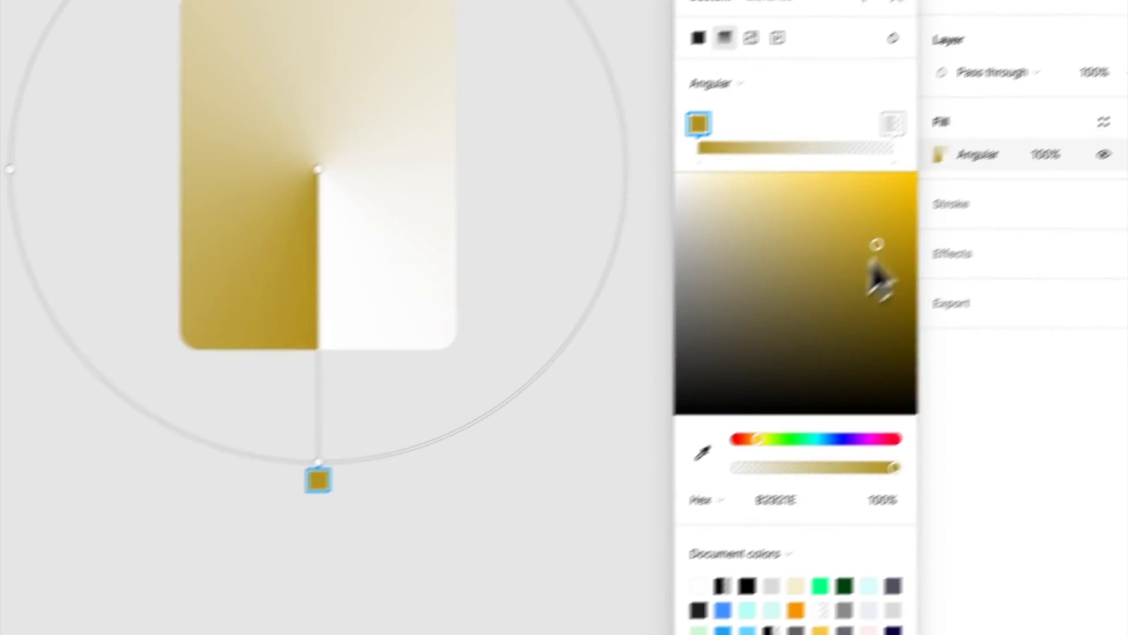
Brighten the rectangle's angular gradient from gold to vivid yellow and shorten its fade to about a quarter turn
click(50, 218)
drag(812, 365, 614, 288)
drag(422, 314, 429, 148)
click(282, 302)
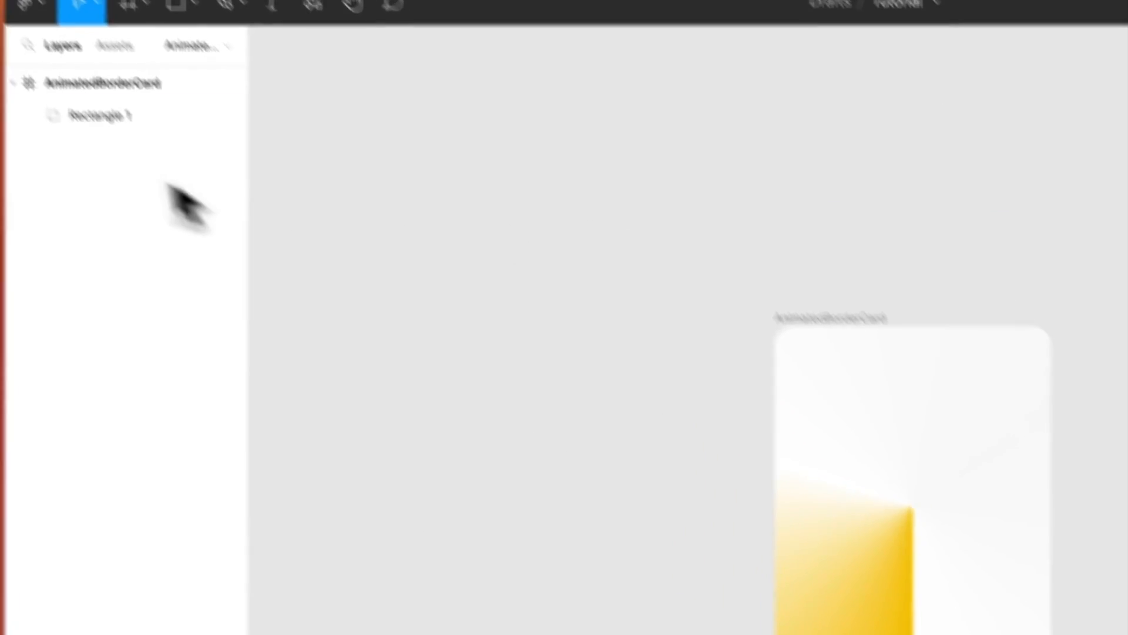
Rename the Rectangle 1 layer as GradientBorder
double_click(3, 20)
text(GradientBorder)
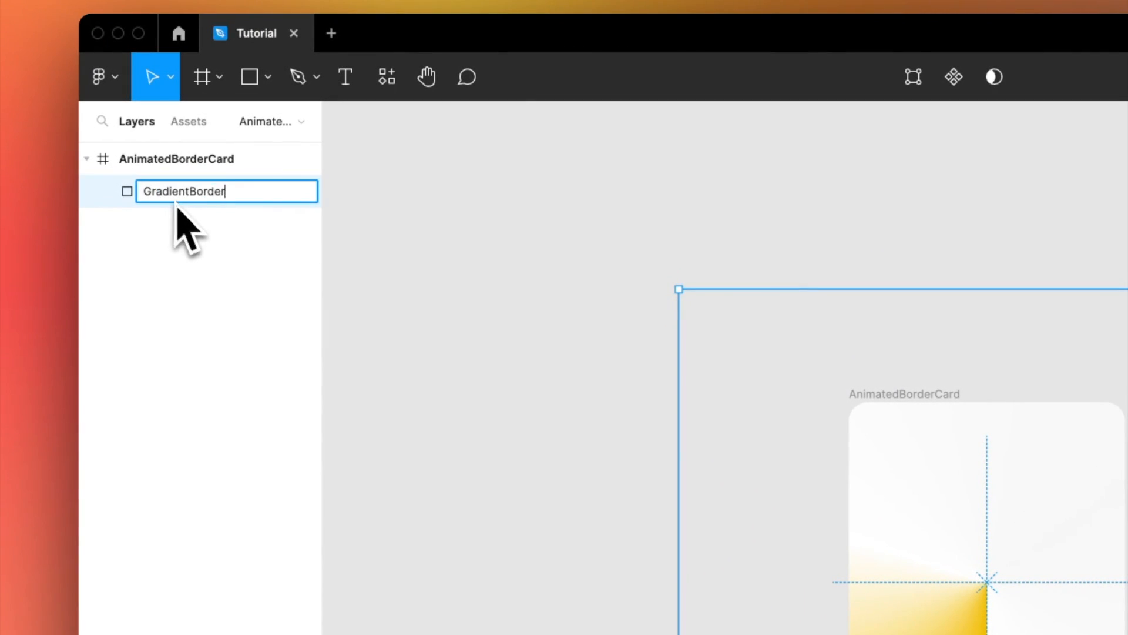
click(410, 306)
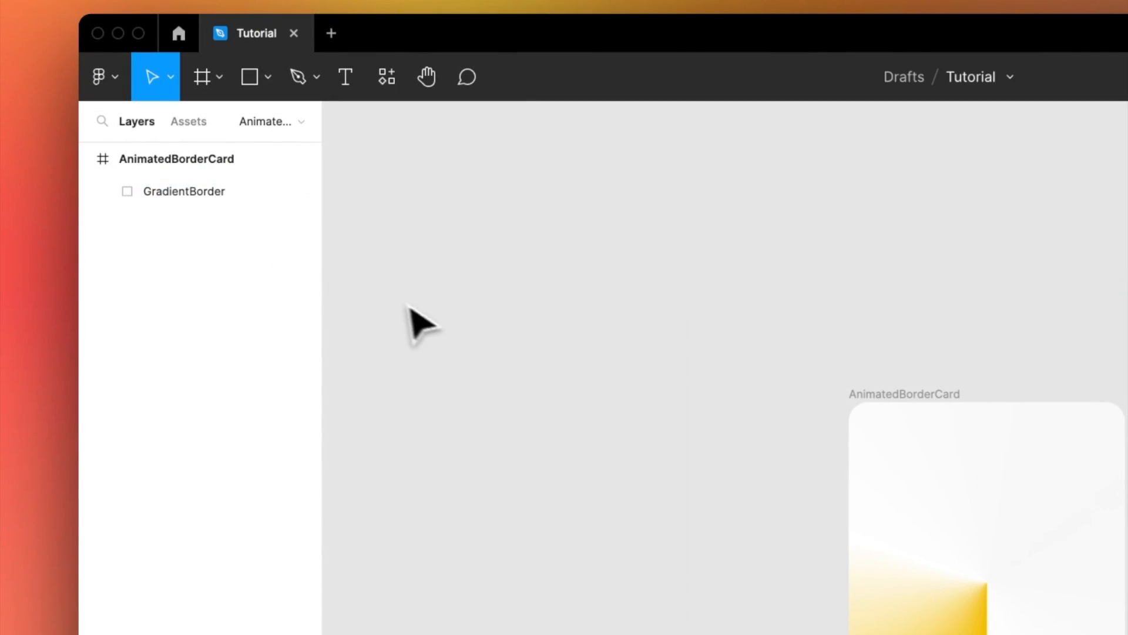
Draw a frame inside AnimatedBorderCard, inset about 8 px from the card's edges
click(875, 395)
key(r)
scroll(943, 444, up, 5)
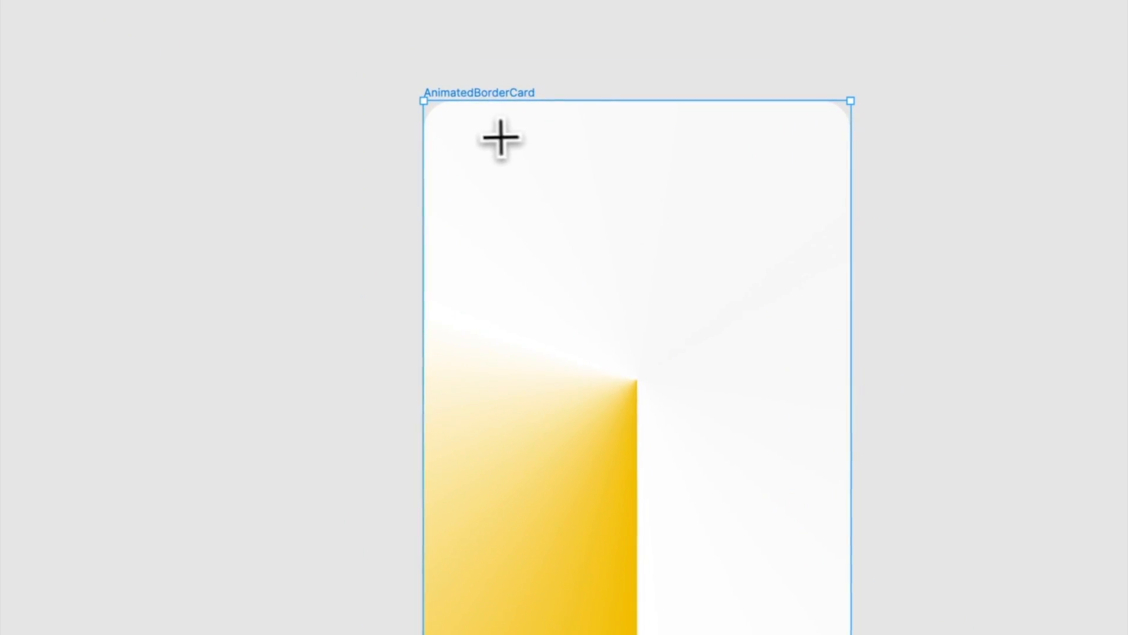
drag(435, 111, 842, 634)
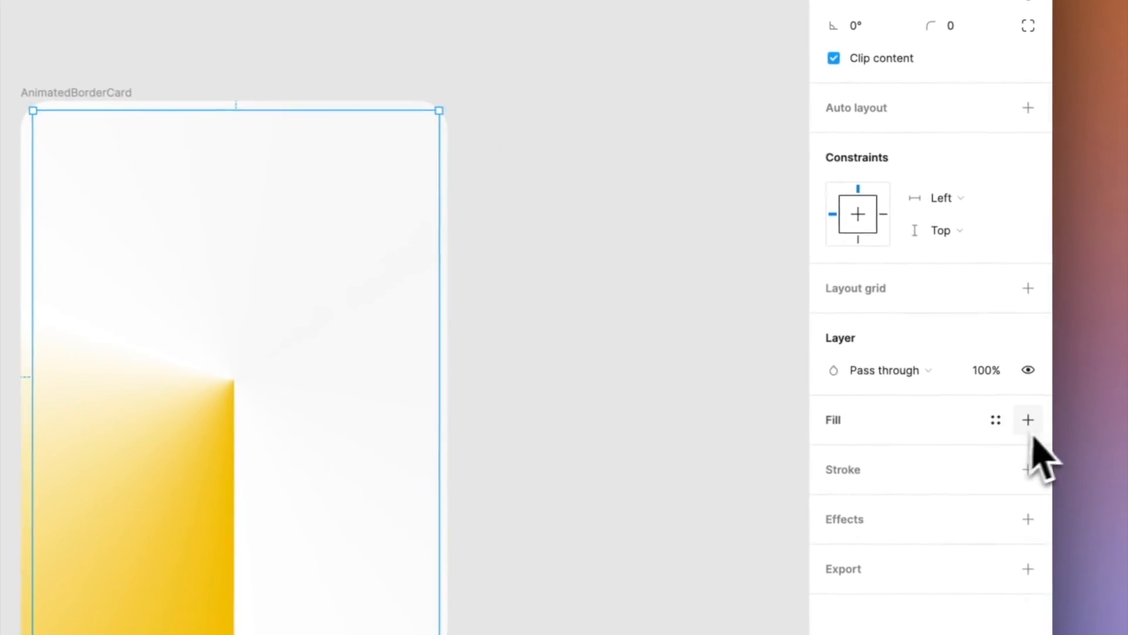
Give the inner frame a white FFFFFF fill and a corner radius of 20
click(1028, 421)
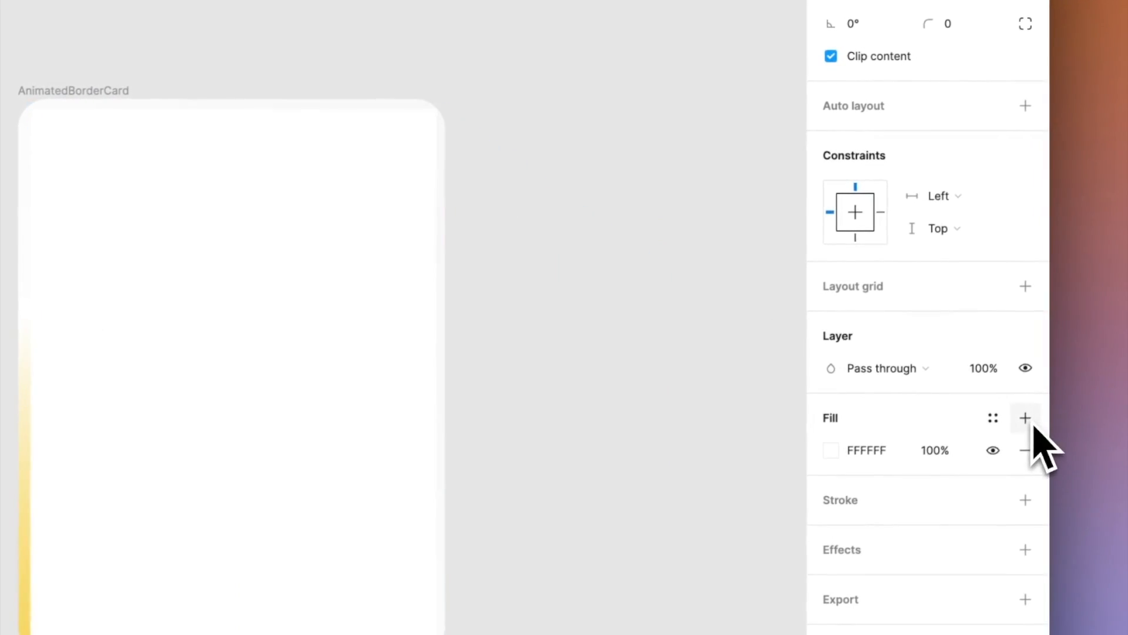
click(954, 29)
text(20)
key(Return)
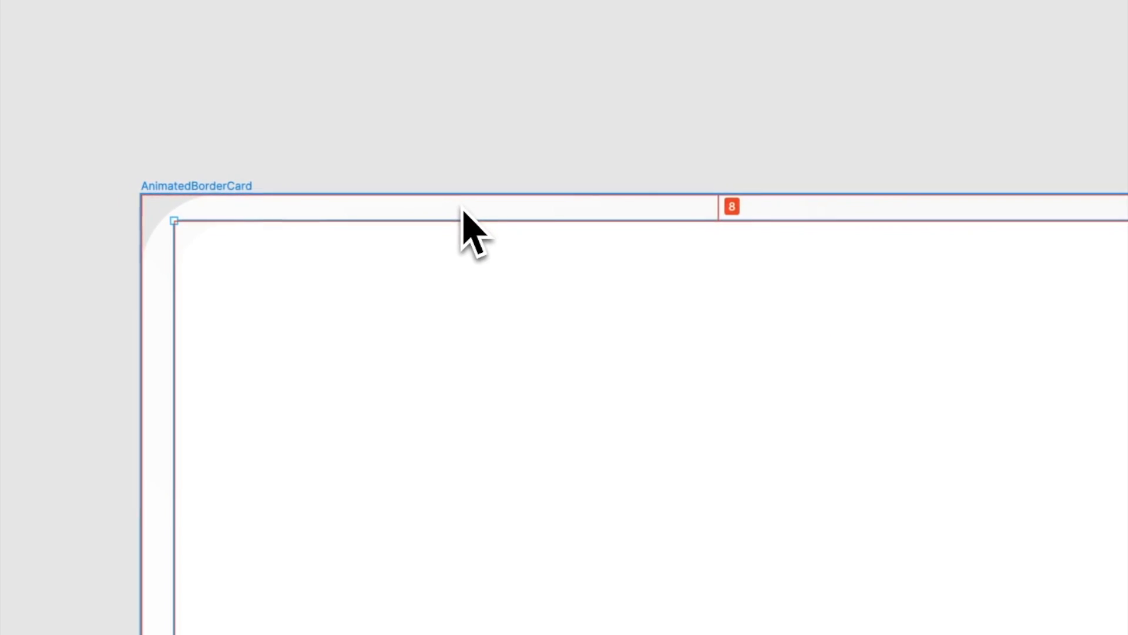
Extend the inner frame's top and left edges outward until each is 4 px from the card's edge
scroll(608, 216, up, 3)
drag(612, 225, 627, 194)
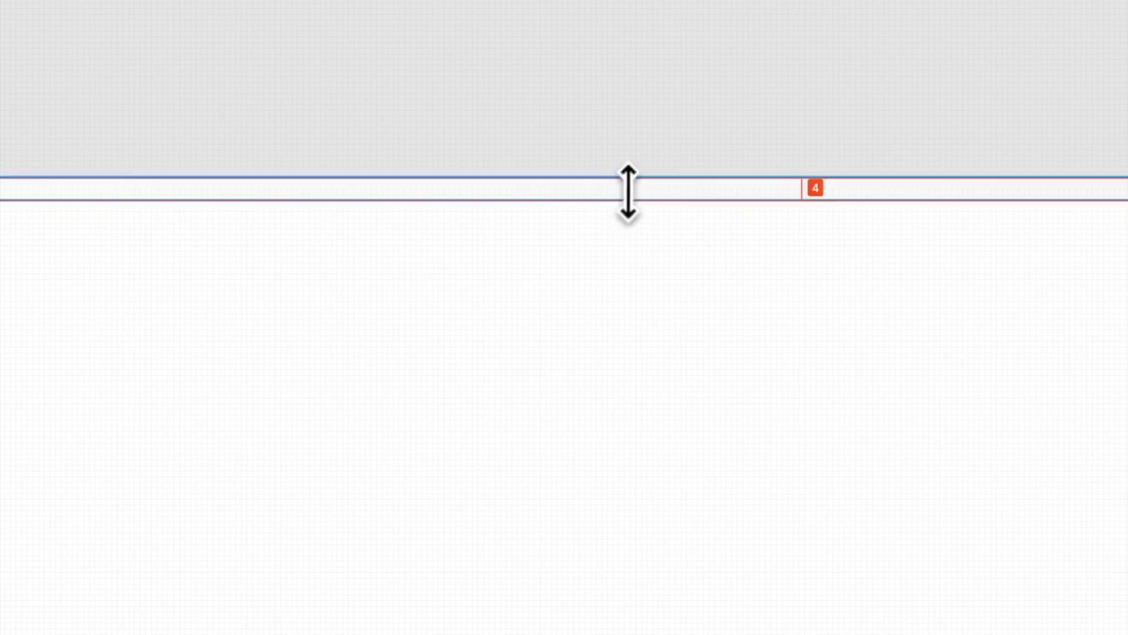
scroll(627, 194, down, 3)
scroll(354, 397, up, 3)
drag(388, 442, 349, 437)
Extend the inner frame's right and bottom edges to a 4 px gap, making the frame 340 × 446
scroll(438, 452, right, 5)
scroll(439, 453, right, 10)
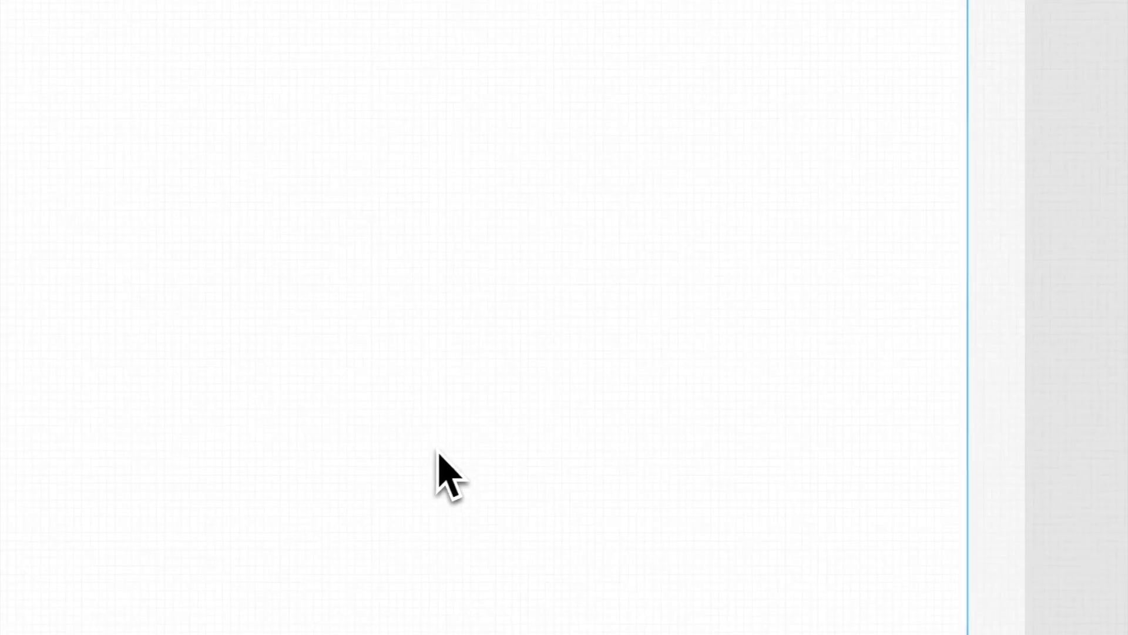
drag(510, 363, 539, 360)
scroll(504, 374, down, 3)
scroll(504, 374, down, 10)
scroll(504, 373, left, 5)
scroll(403, 398, up, 3)
drag(415, 349, 413, 386)
drag(495, 396, 496, 401)
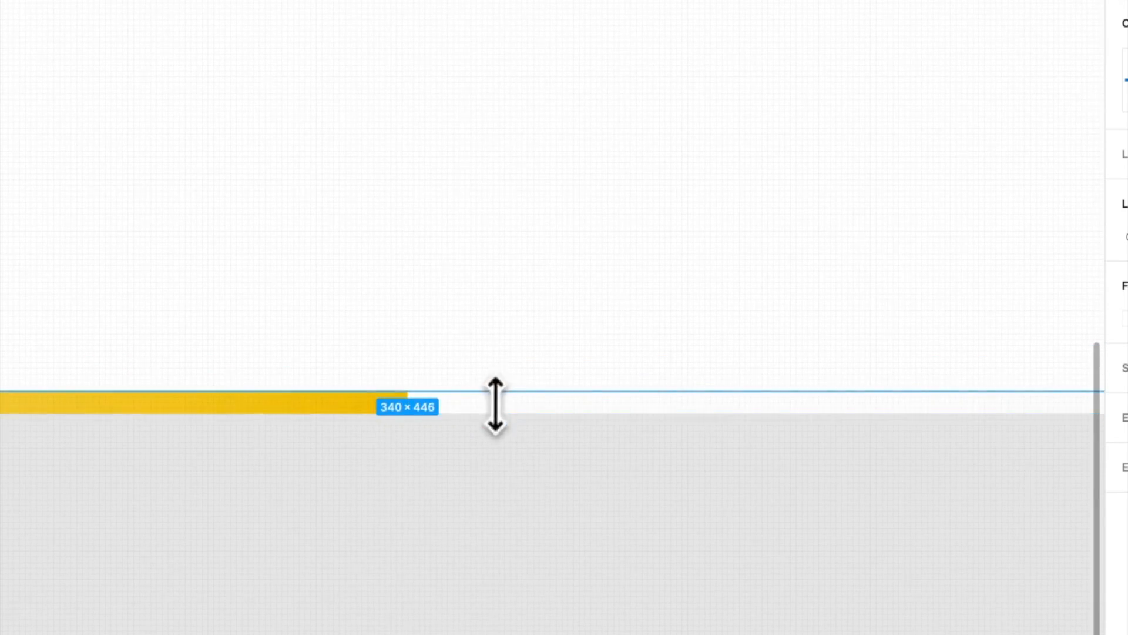
scroll(496, 403, down, 5)
click(809, 340)
Flip the GradientBorder layer horizontally
scroll(809, 339, up, 3)
scroll(808, 340, down, 3)
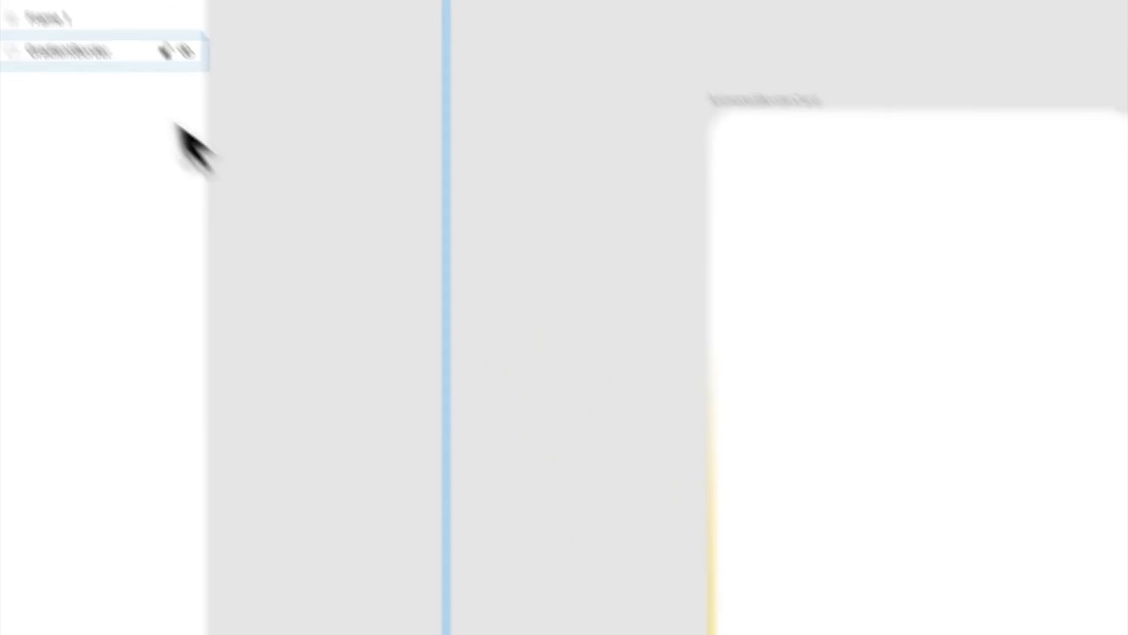
click(191, 206)
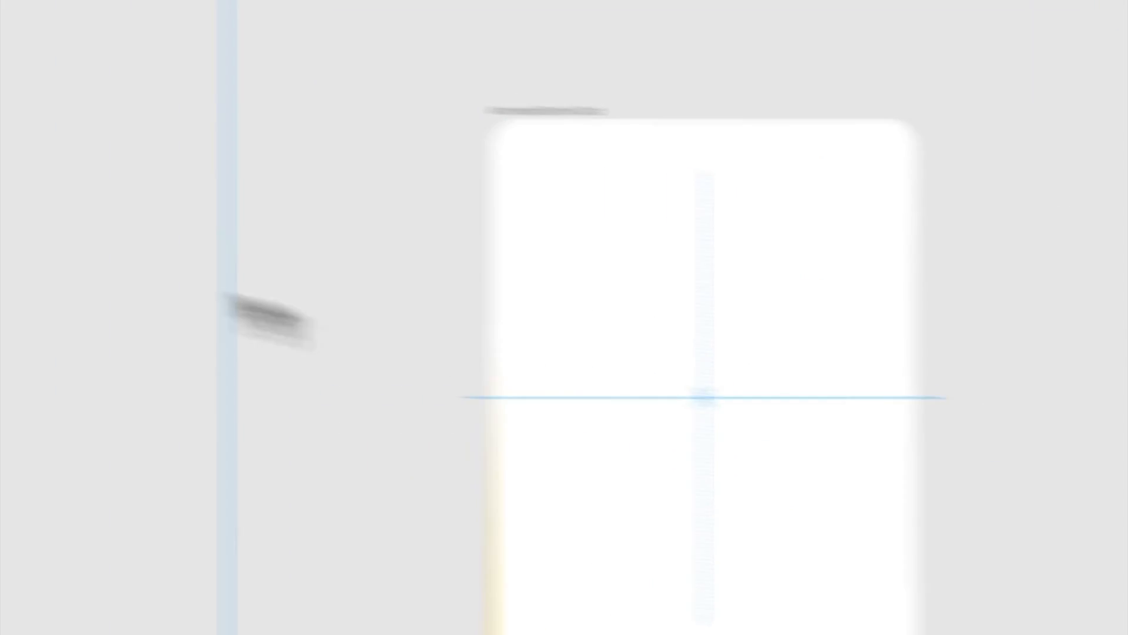
right_click(121, 106)
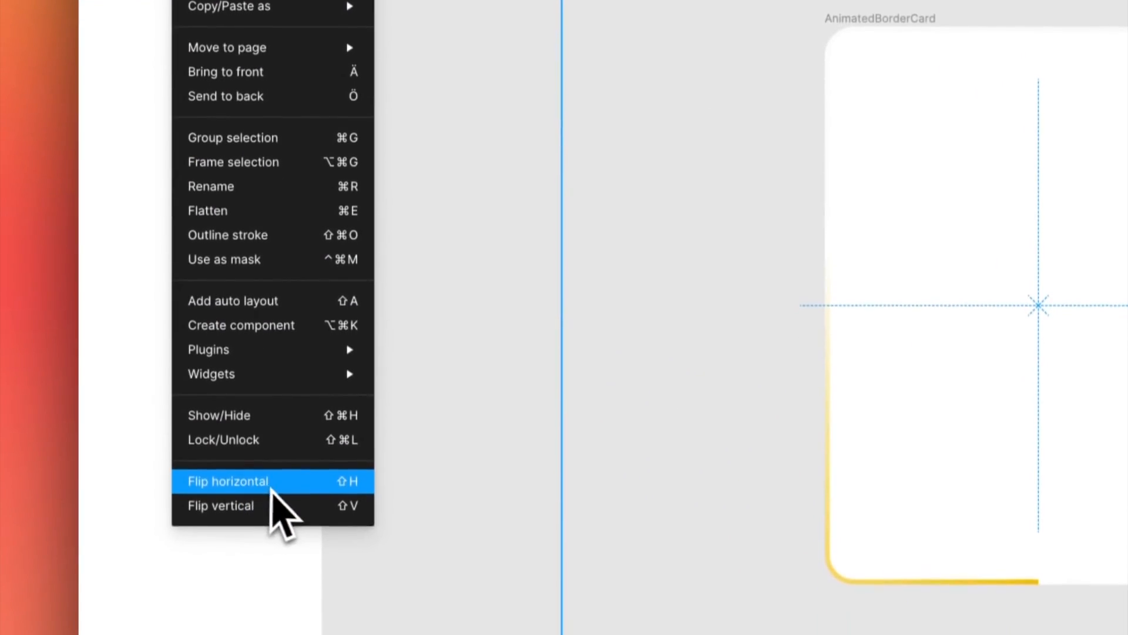
click(277, 487)
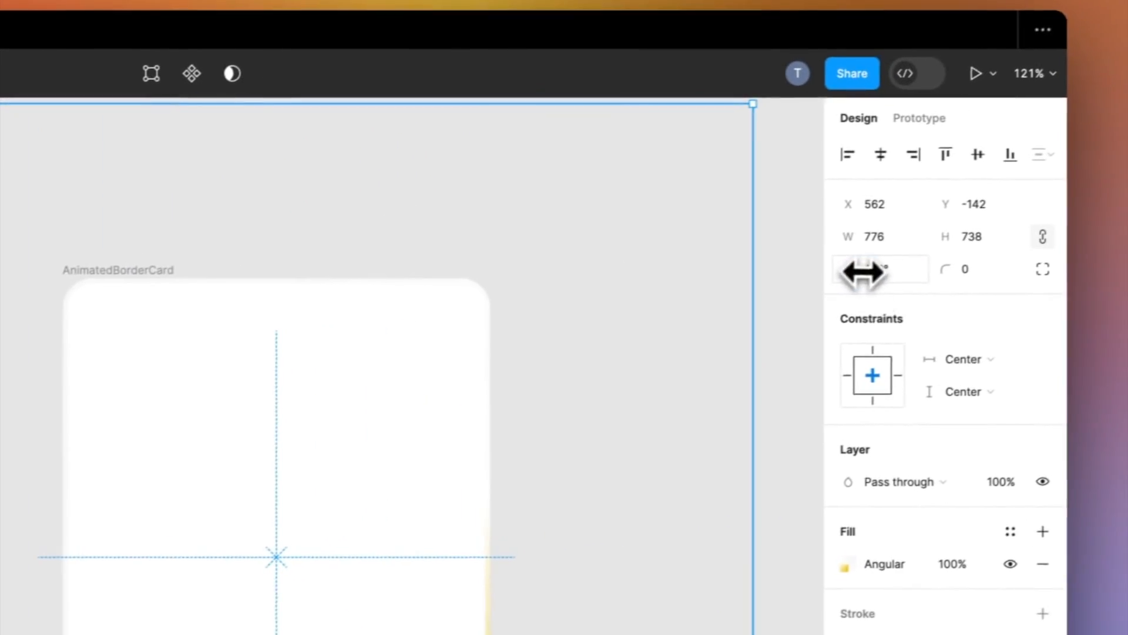
Set the GradientBorder layer's rotation to 0°
click(873, 270)
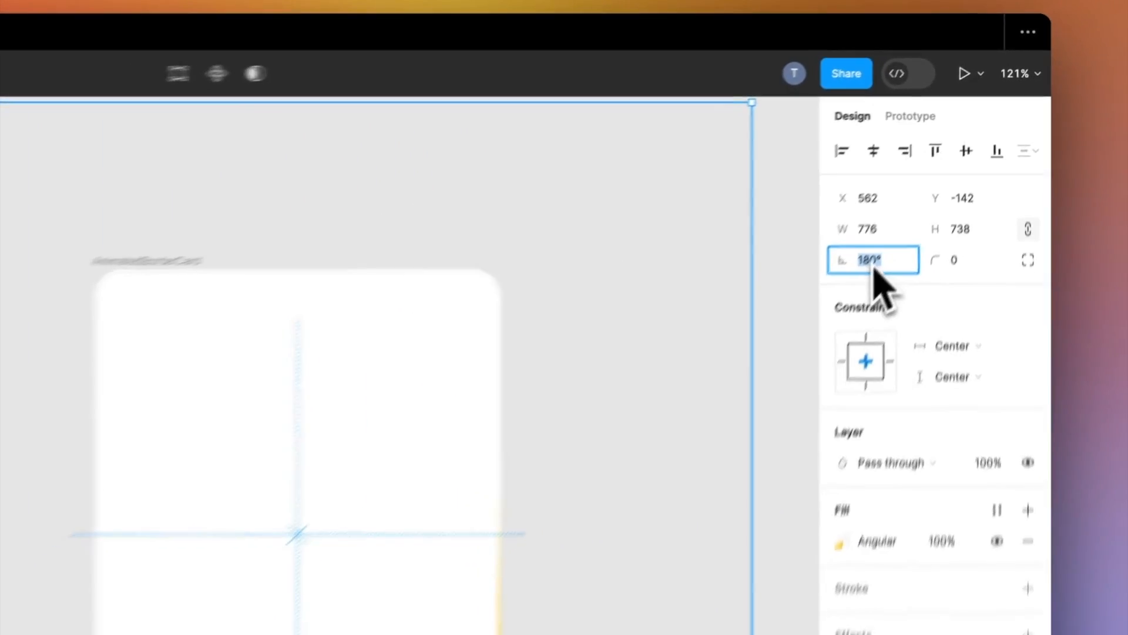
text(0)
key(Return)
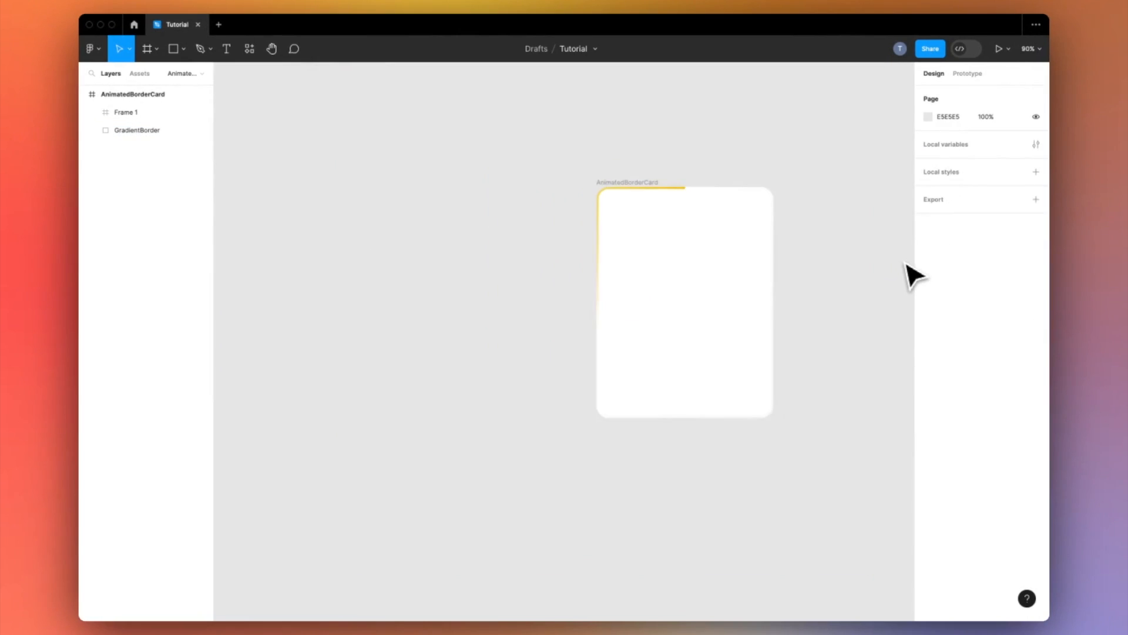
Preview the card in presentation mode and return to the Tutorial design file
click(504, 250)
click(999, 49)
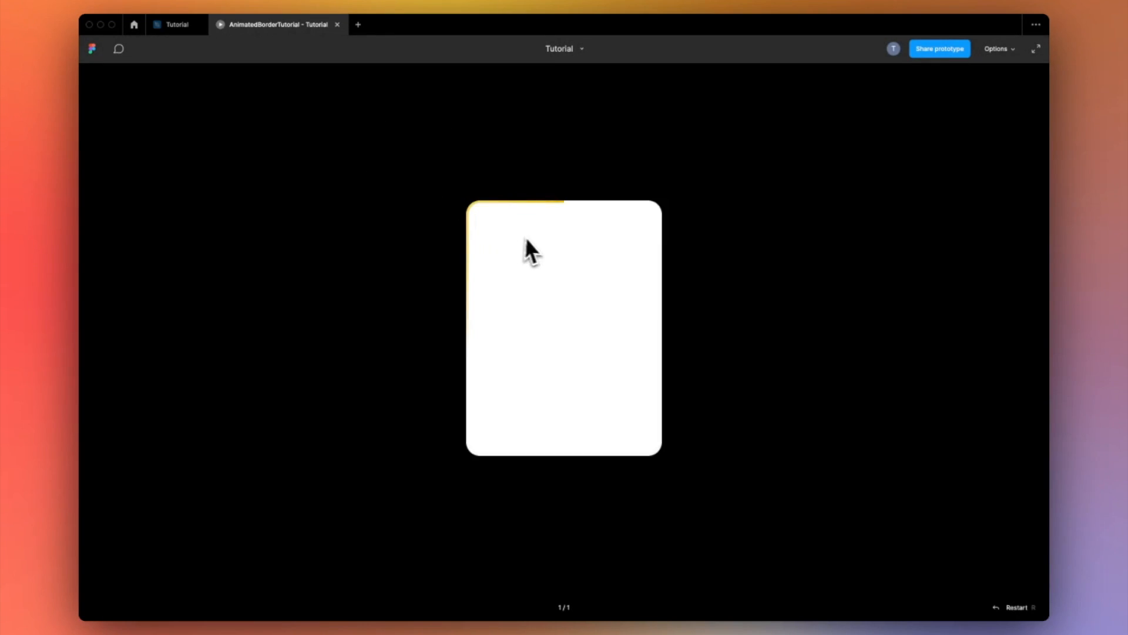
click(178, 24)
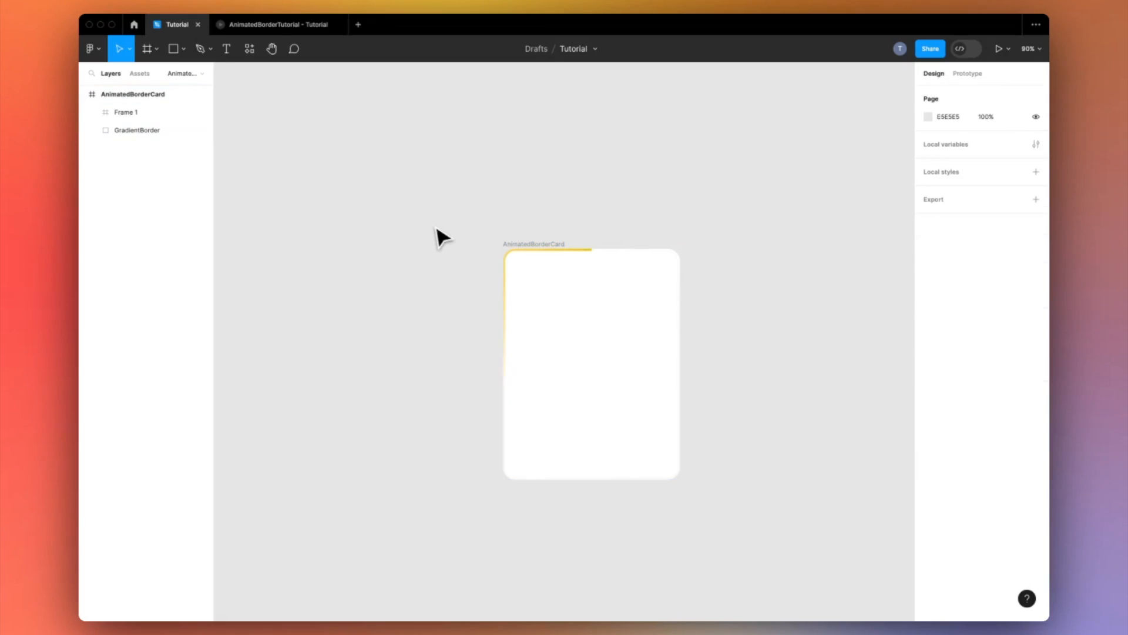
Duplicate AnimatedBorderCard, move the copy farther right of the original and rename it Animation1
scroll(437, 230, up, 2)
click(566, 269)
key(super+d)
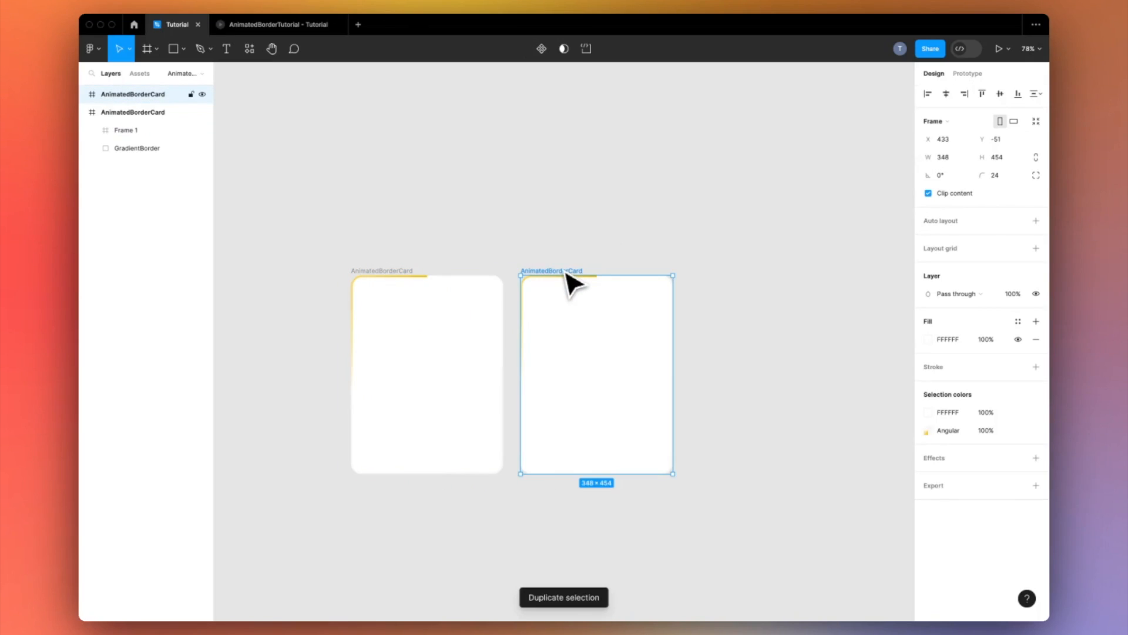
drag(566, 270, 733, 266)
scroll(676, 272, right, 5)
double_click(501, 271)
text(Animation1)
click(536, 241)
Duplicate the Animation1 frame beside itself and rename the copy Animation2
click(472, 272)
key(super+d)
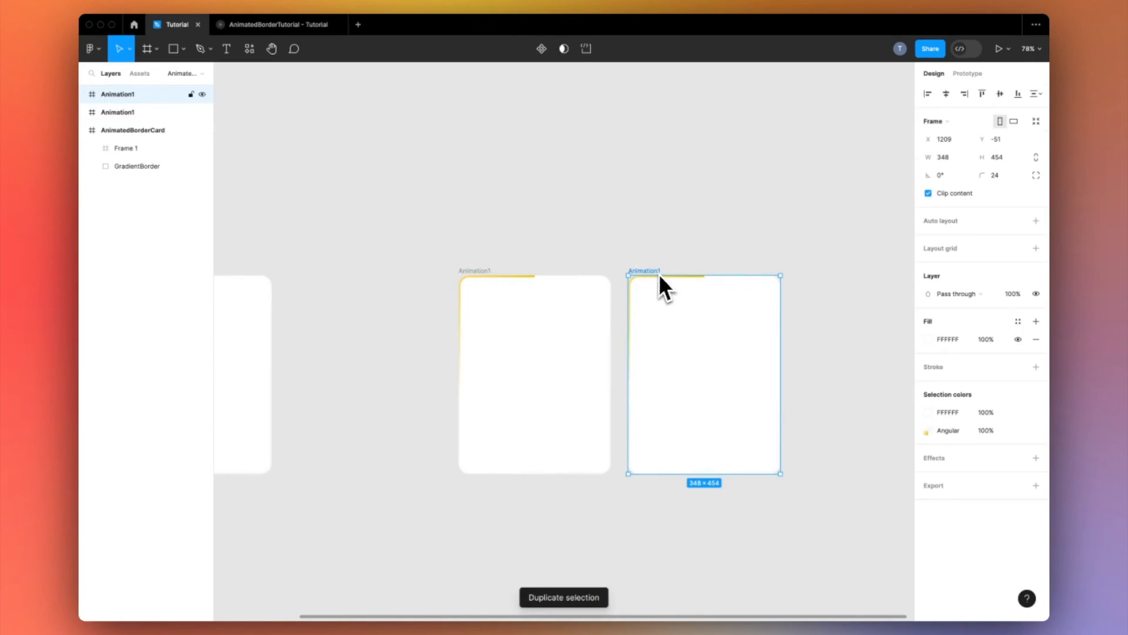
click(698, 235)
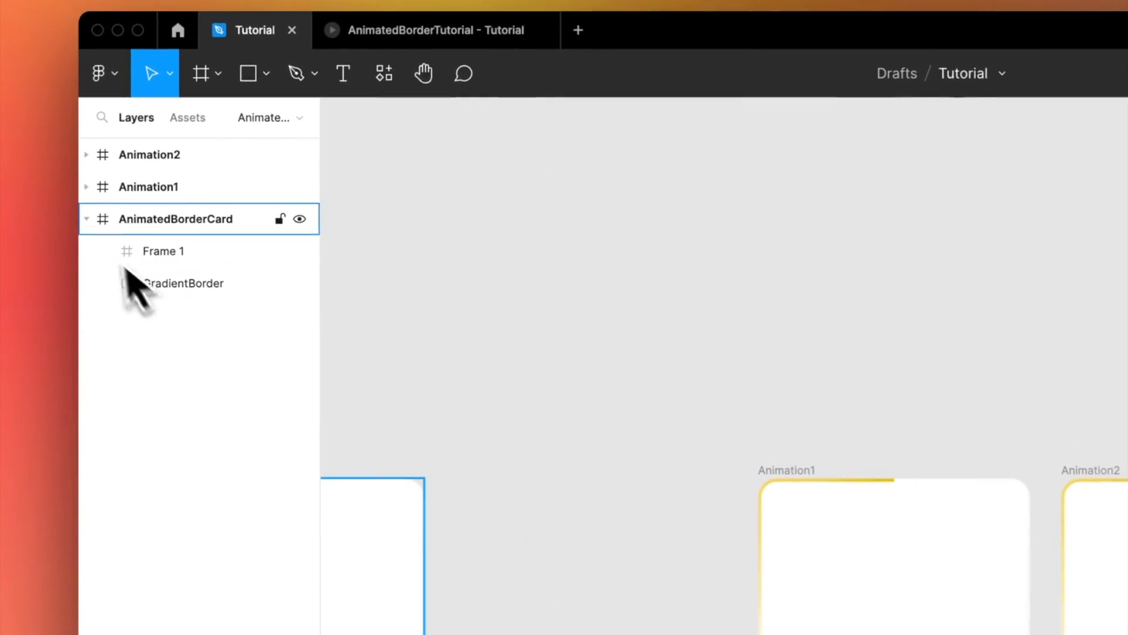
Set the rotation of the GradientBorder layer inside Animation2 to -180°
click(86, 218)
click(86, 186)
click(87, 155)
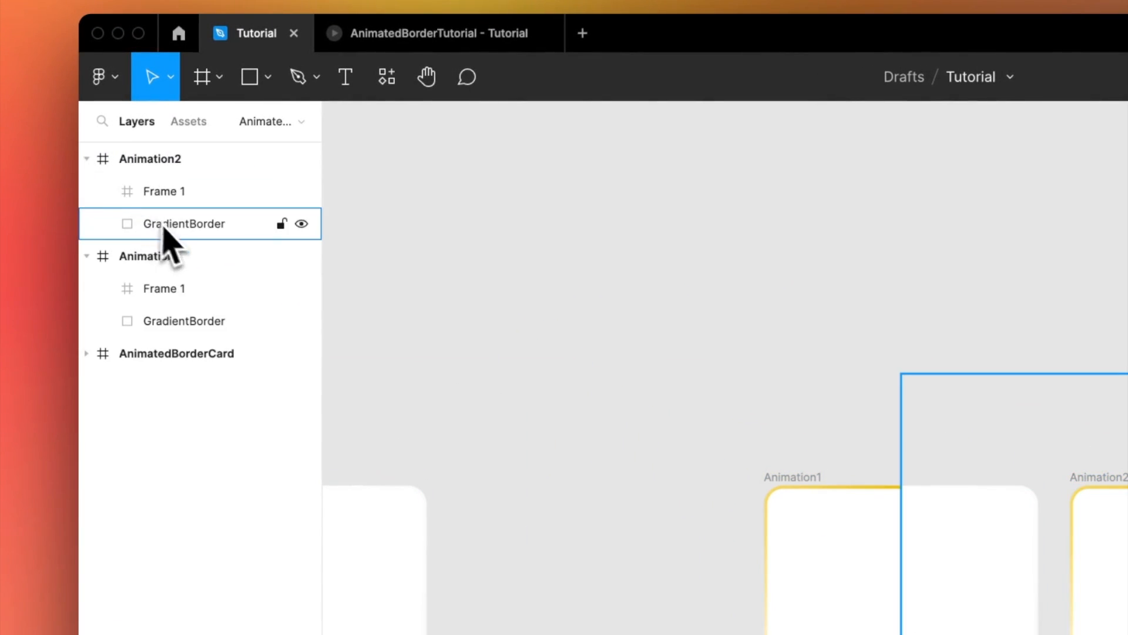
click(164, 228)
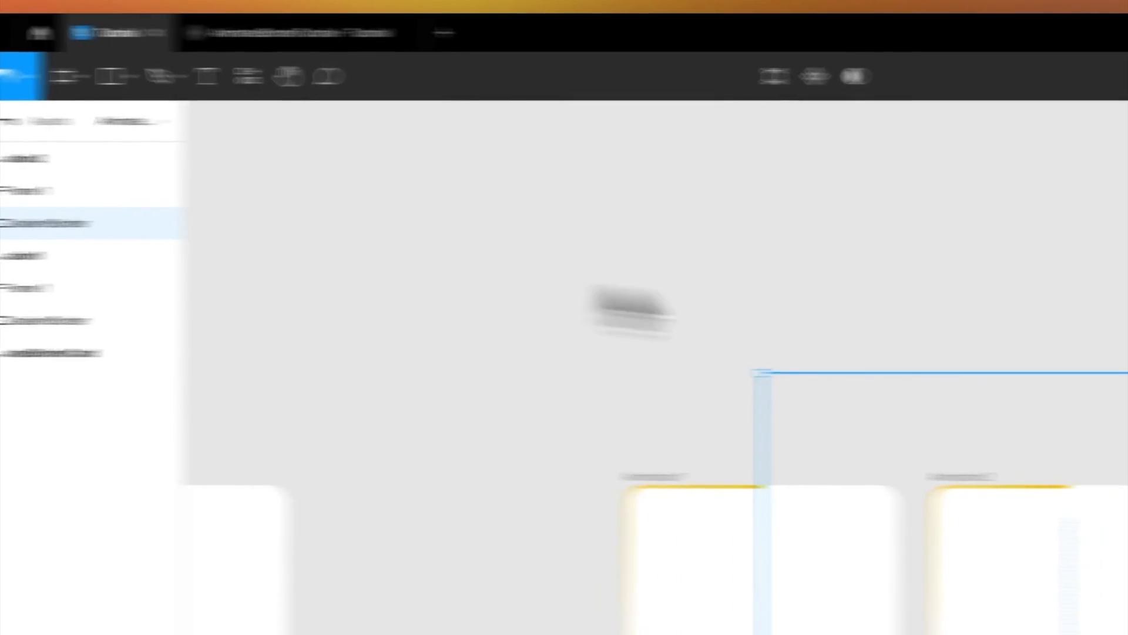
mouse_move(846, 249)
mouse_down()
mouse_move(899, 247)
mouse_move(847, 249)
mouse_up()
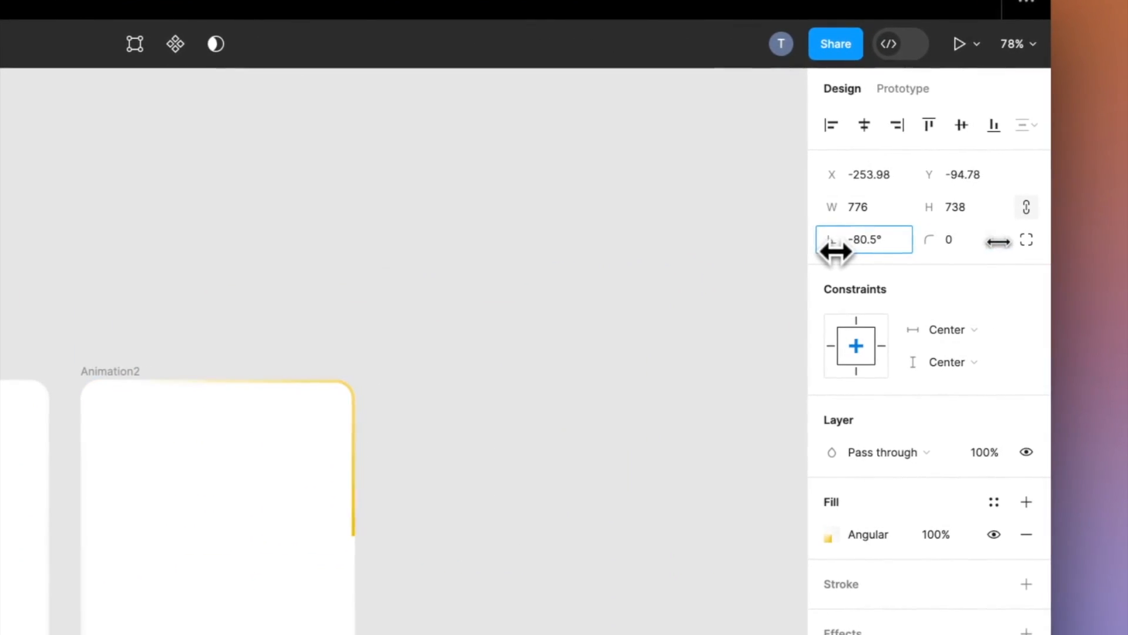
text(-18)
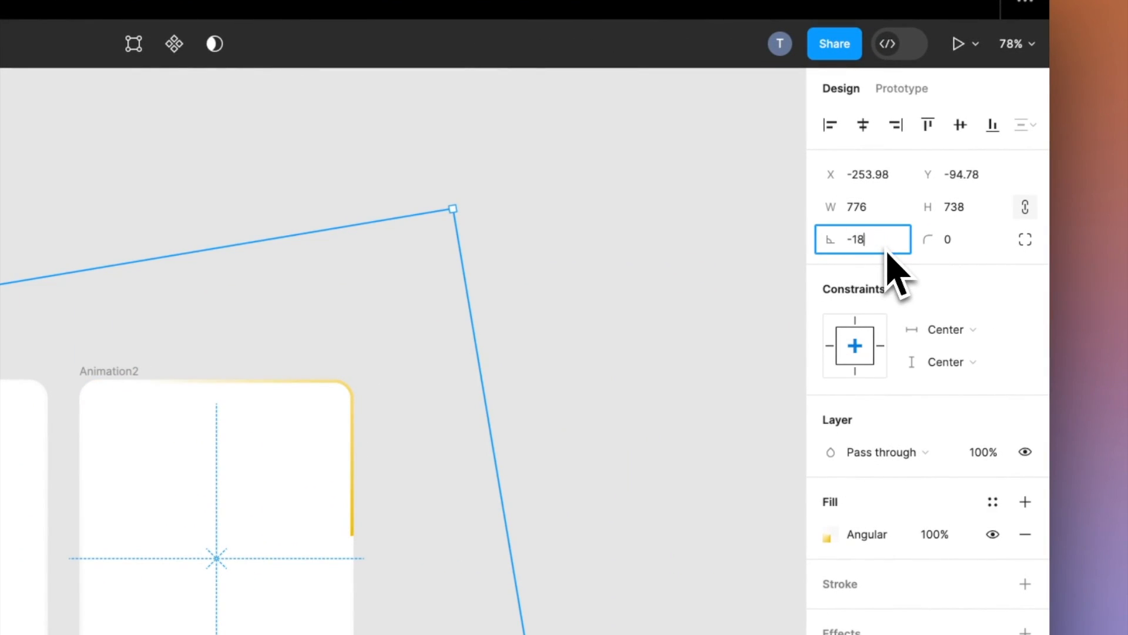
text(0)
key(Return)
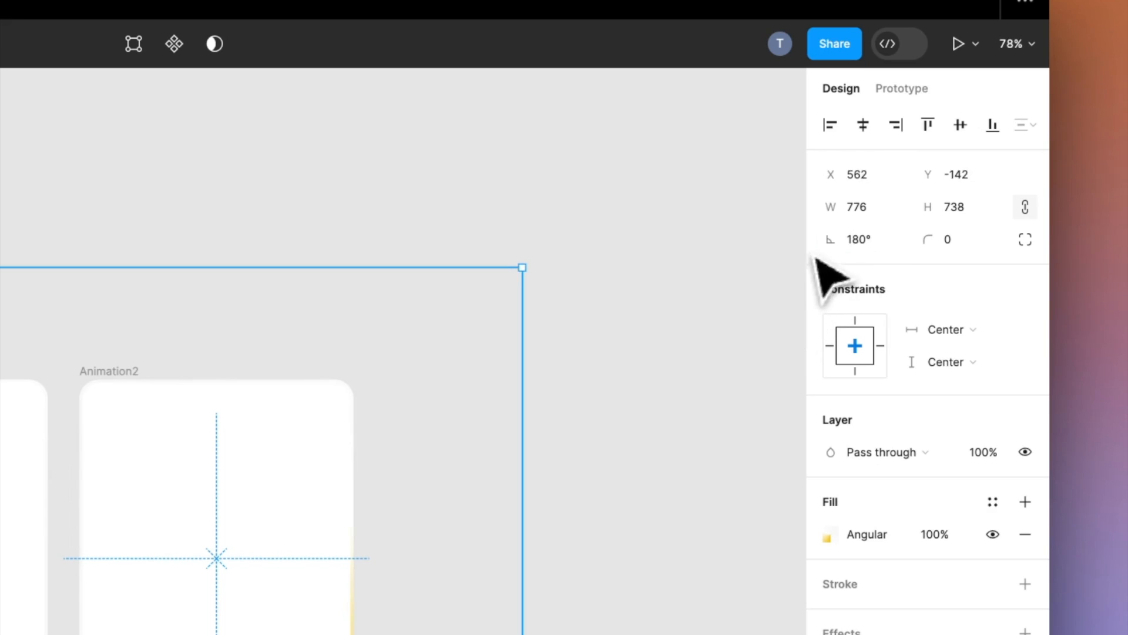
click(742, 308)
Create a prototype connection from the Animation1 frame to the Animation2 frame
click(330, 331)
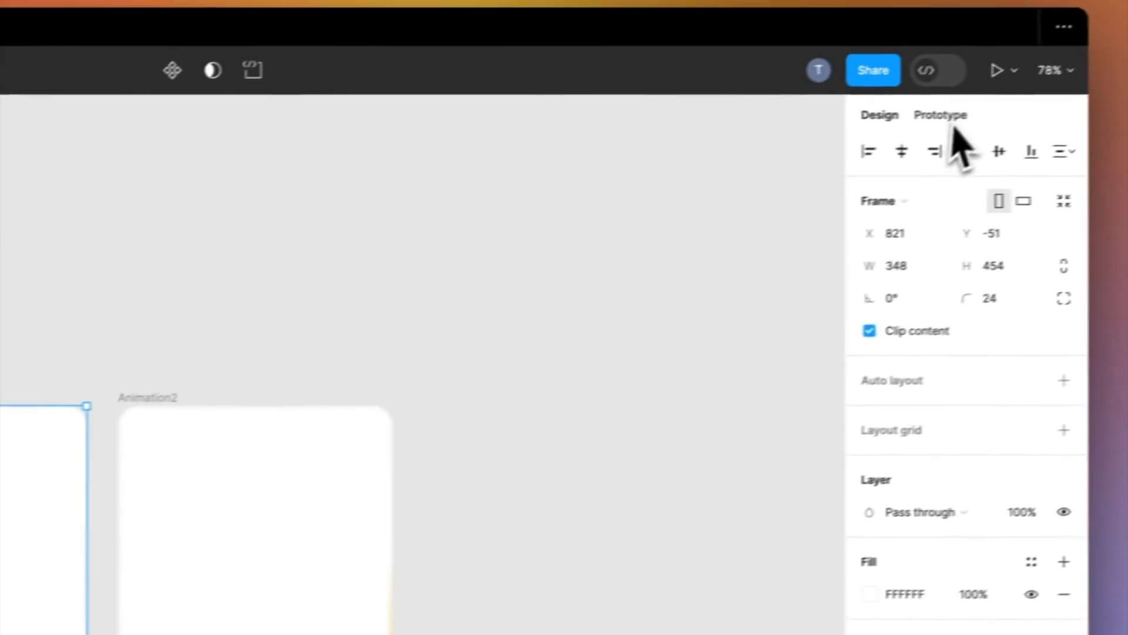
click(948, 118)
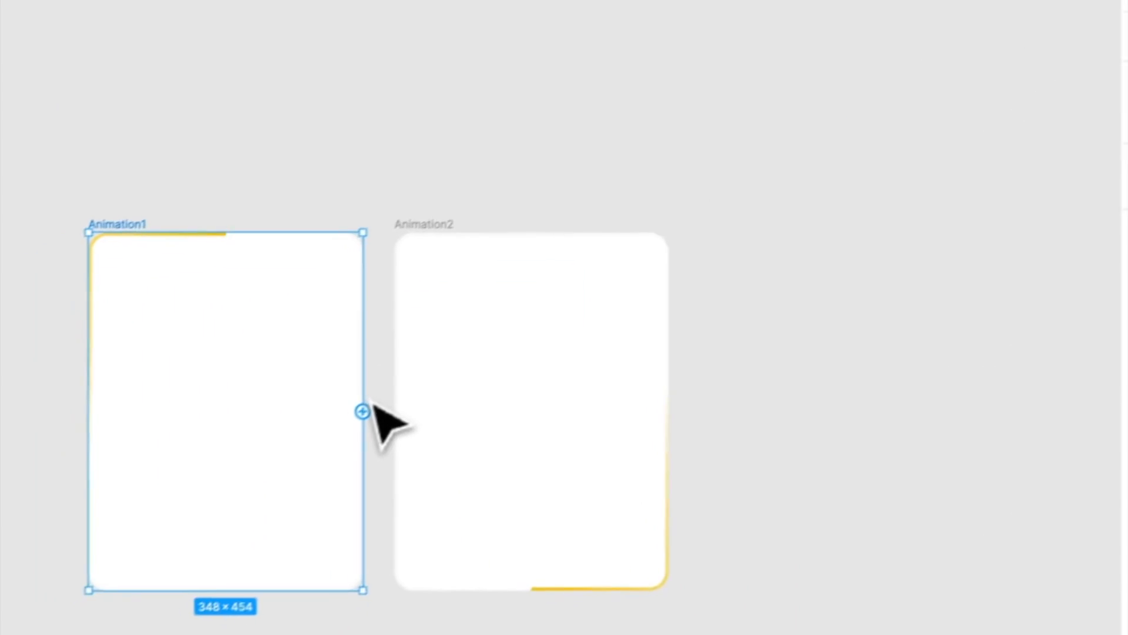
drag(388, 542, 440, 562)
drag(424, 405, 510, 407)
Trigger the Animation1 connection after a delay, with a linear Smart animate transition lasting 3000 ms
click(339, 445)
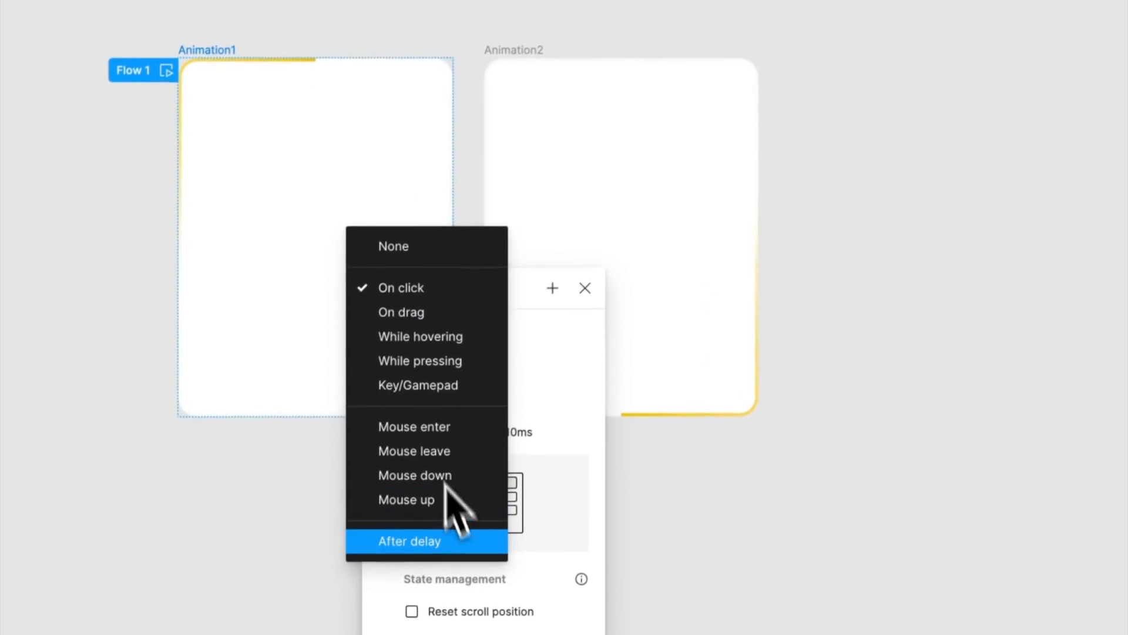
click(460, 543)
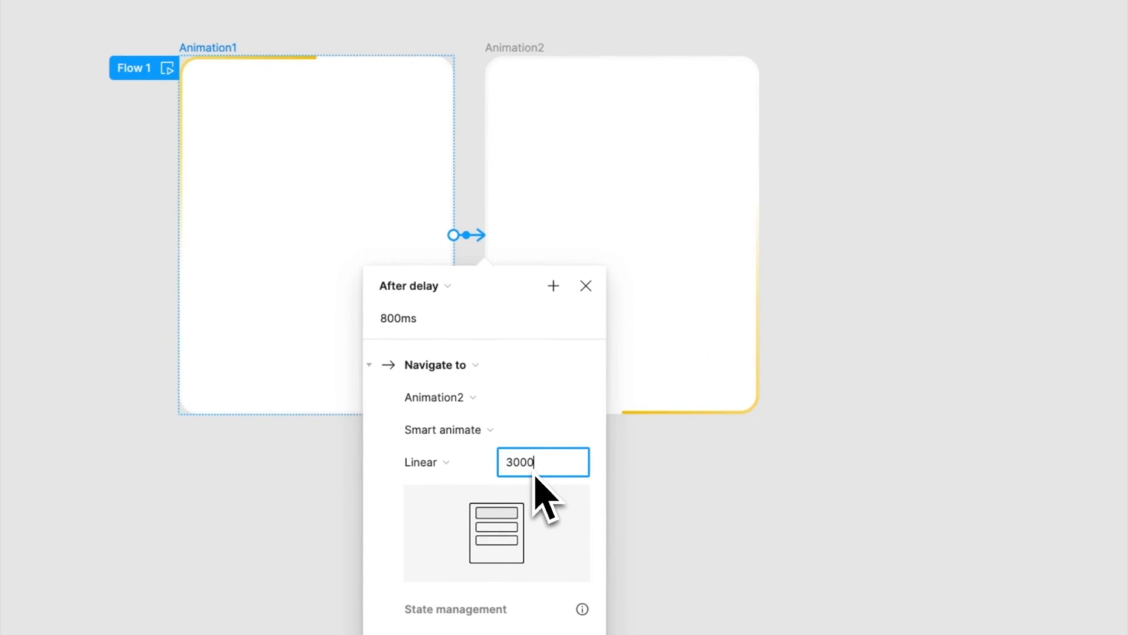
click(498, 515)
click(759, 511)
Present the prototype from Animation1 to check the border animation, and return to the design file
click(229, 47)
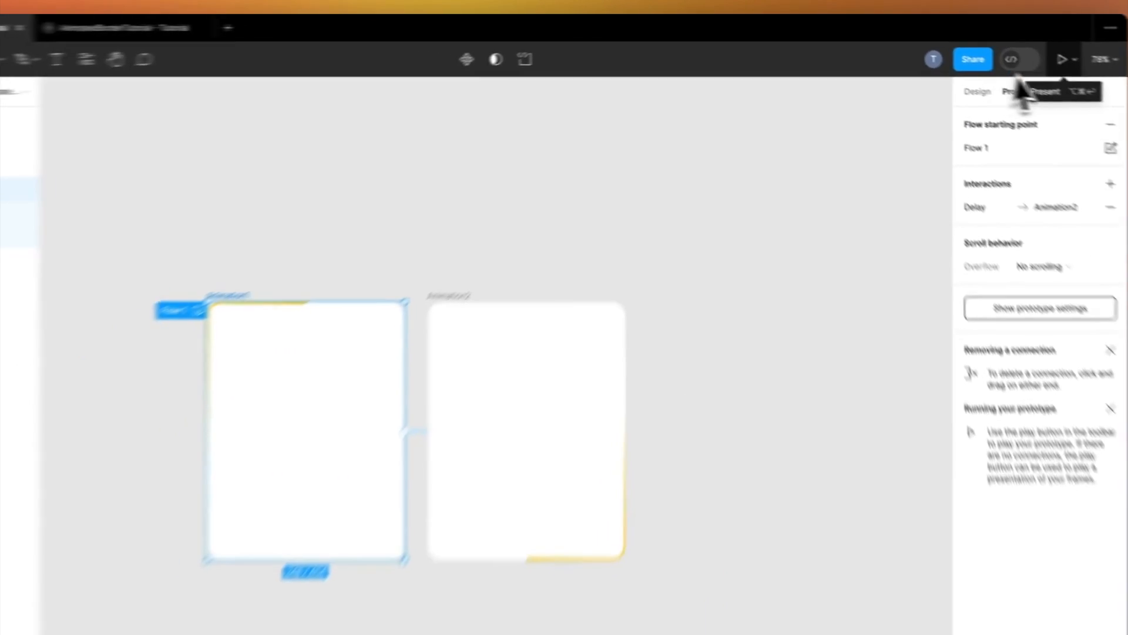
click(1062, 58)
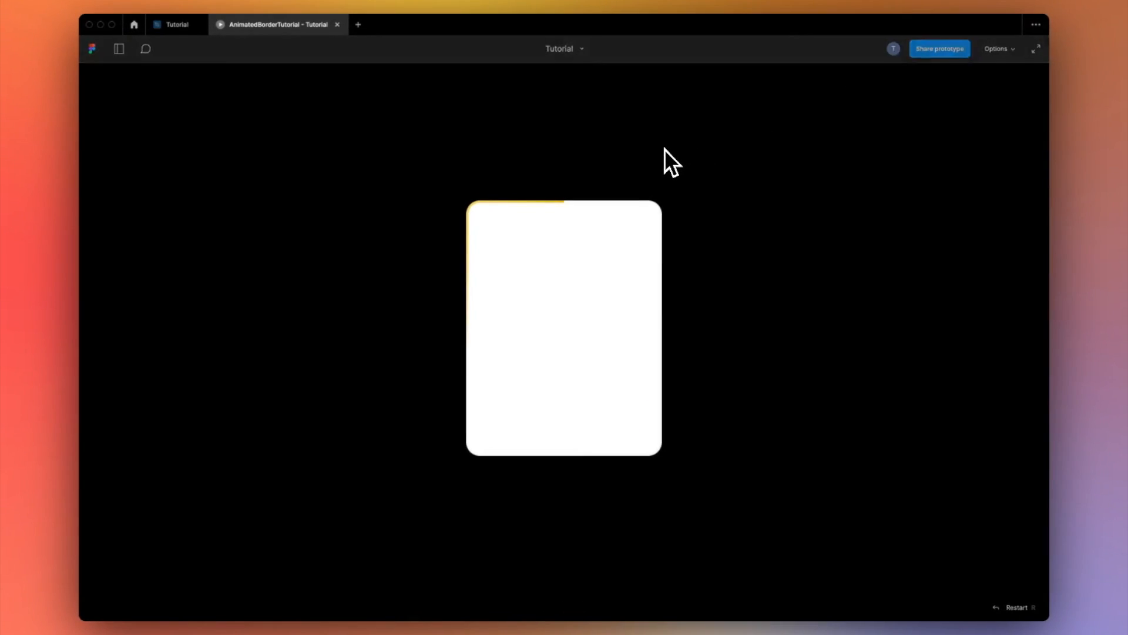
click(179, 31)
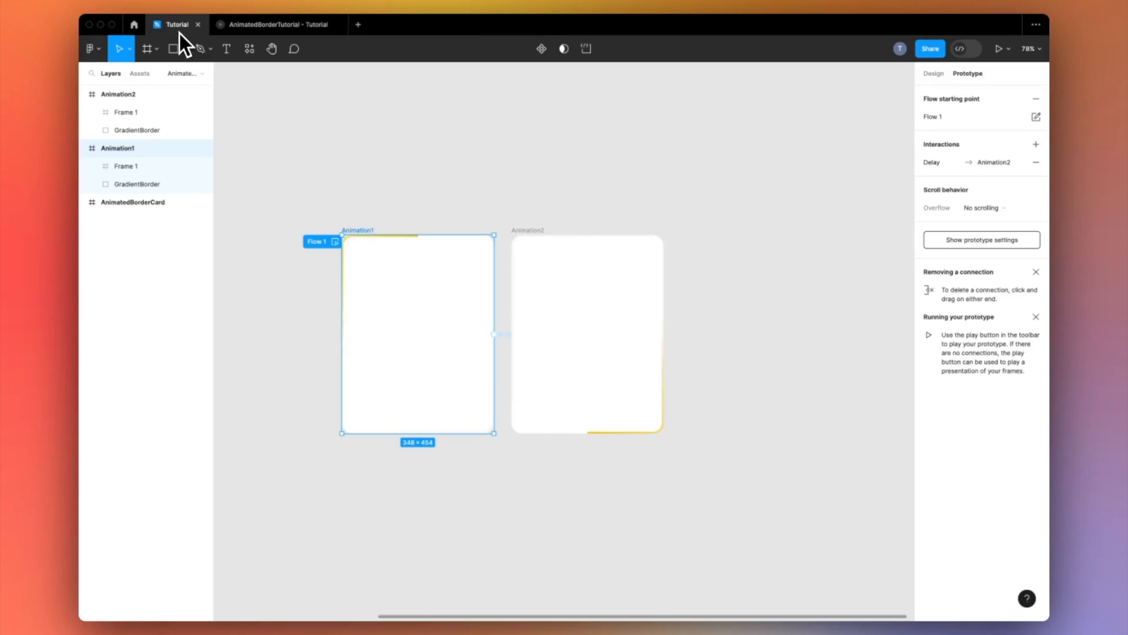
Open the delay time of Animation1's interaction, and go back to the running prototype preview
click(933, 162)
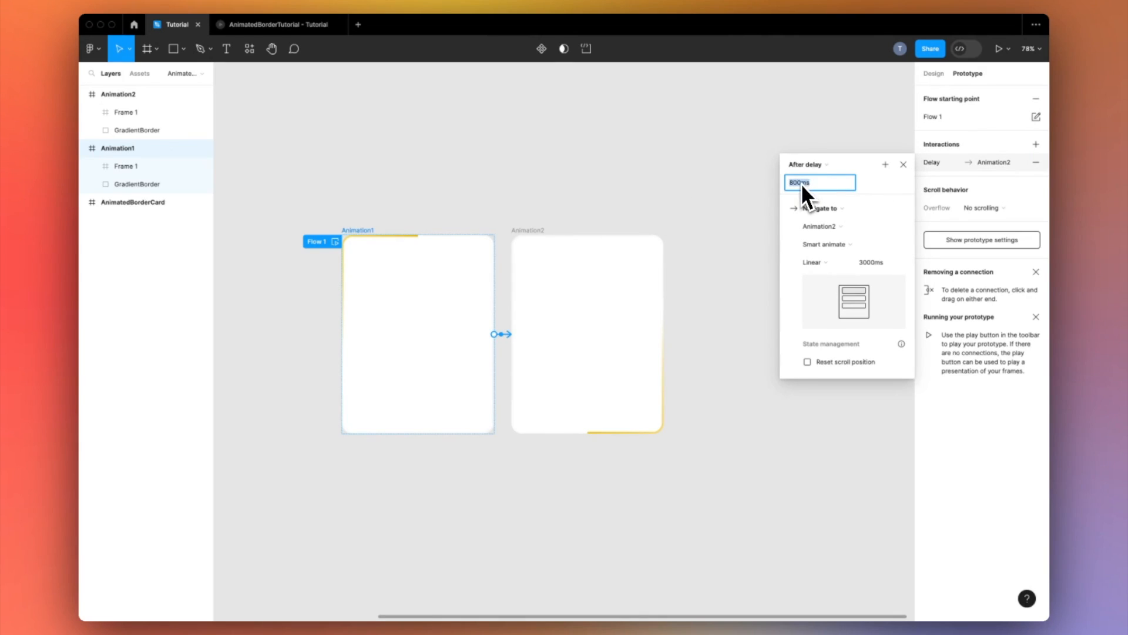
click(767, 206)
click(263, 29)
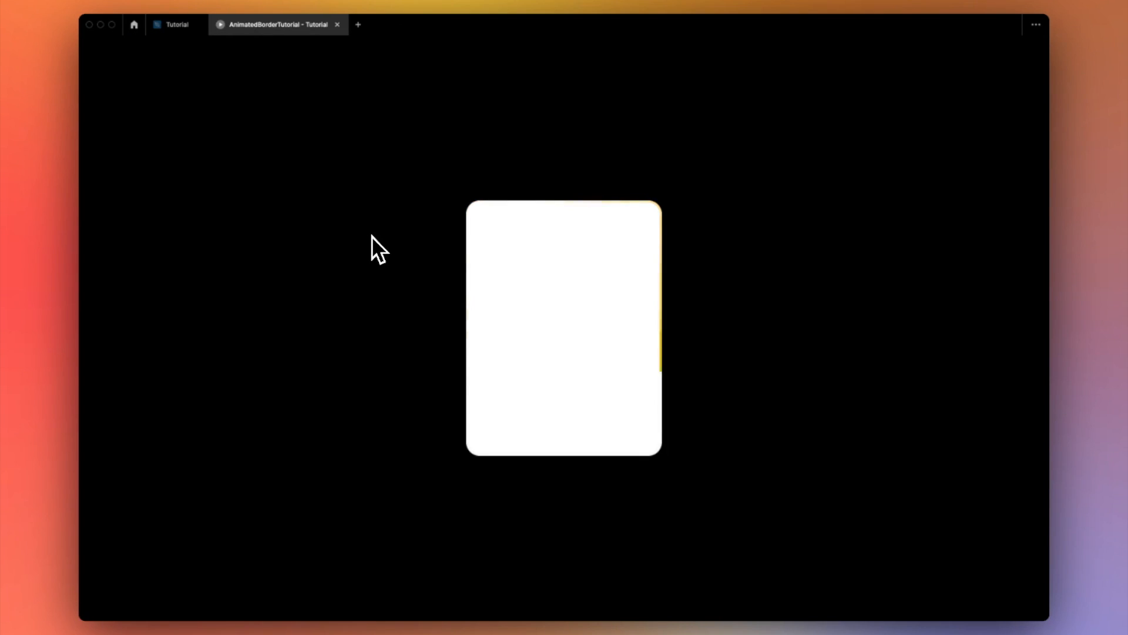
Return to the design file and change the angular gradient's yellow stop to orange on the GradientBorder layers of Animation1 and Animation2
click(171, 26)
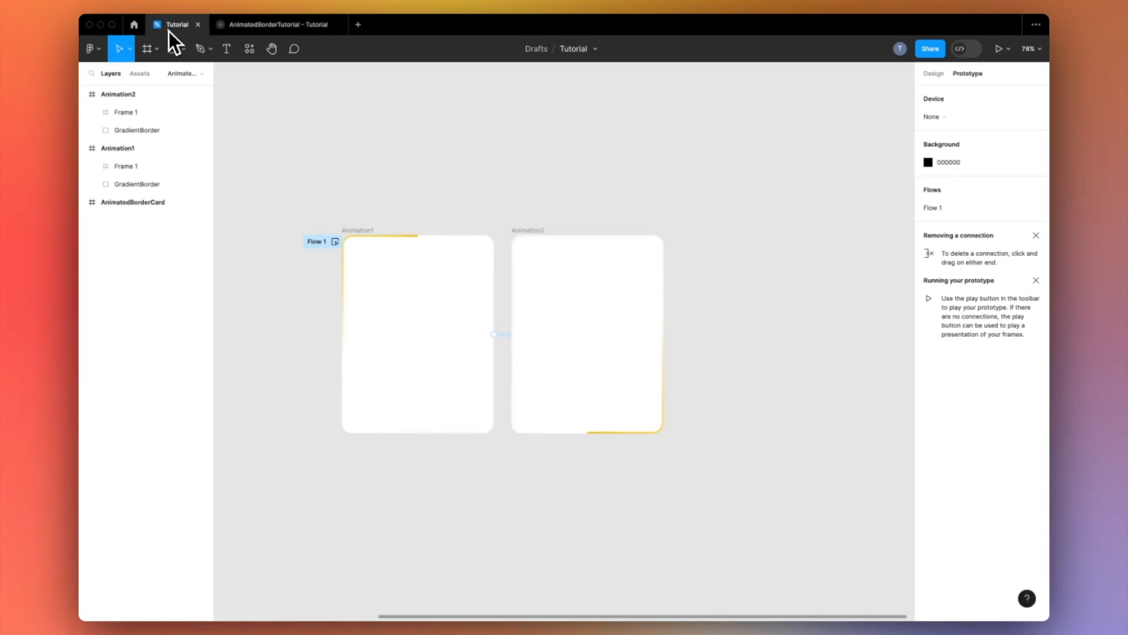
click(369, 229)
click(933, 74)
click(137, 184)
shift+click(137, 130)
click(927, 367)
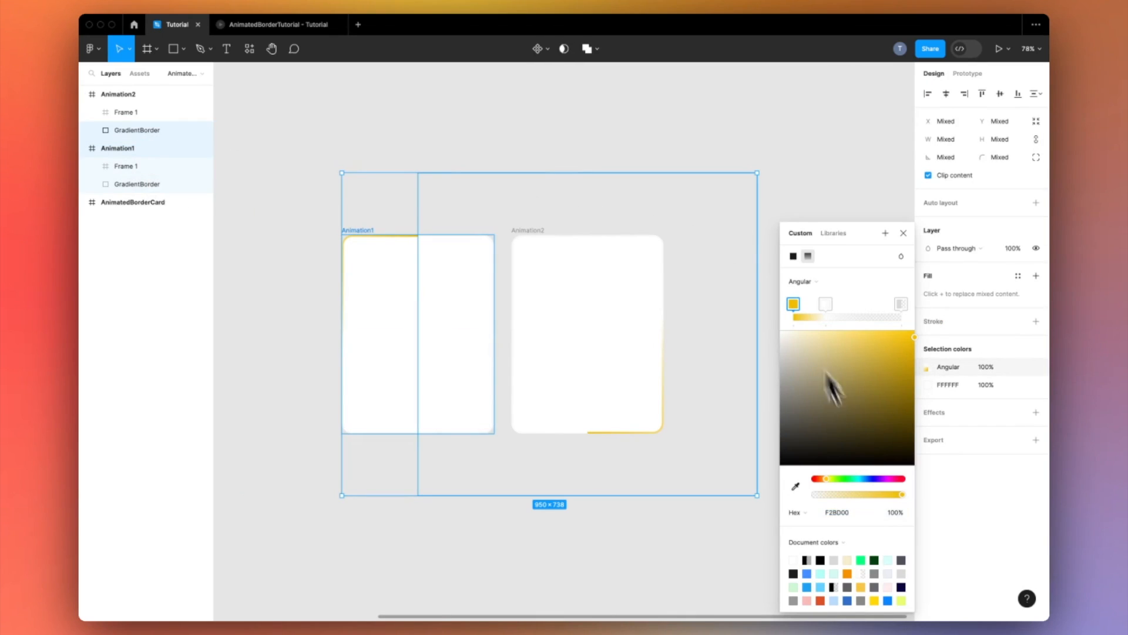
drag(837, 484, 823, 492)
click(703, 511)
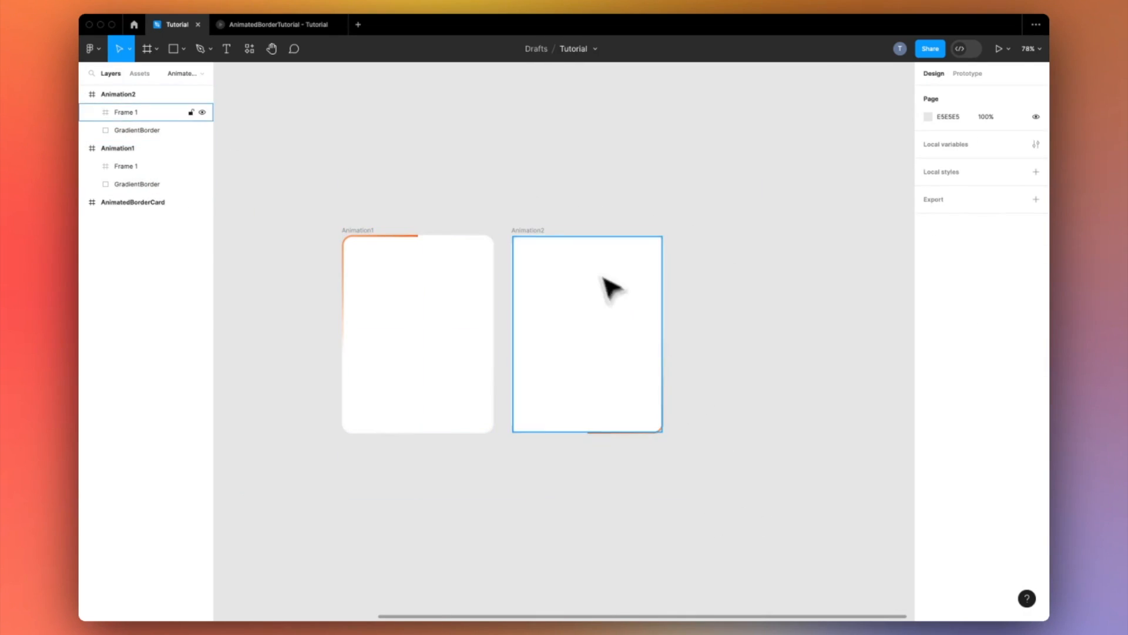
Create a prototype connection from the Animation2 frame back to the Animation1 frame
scroll(516, 234, down, 1)
click(487, 241)
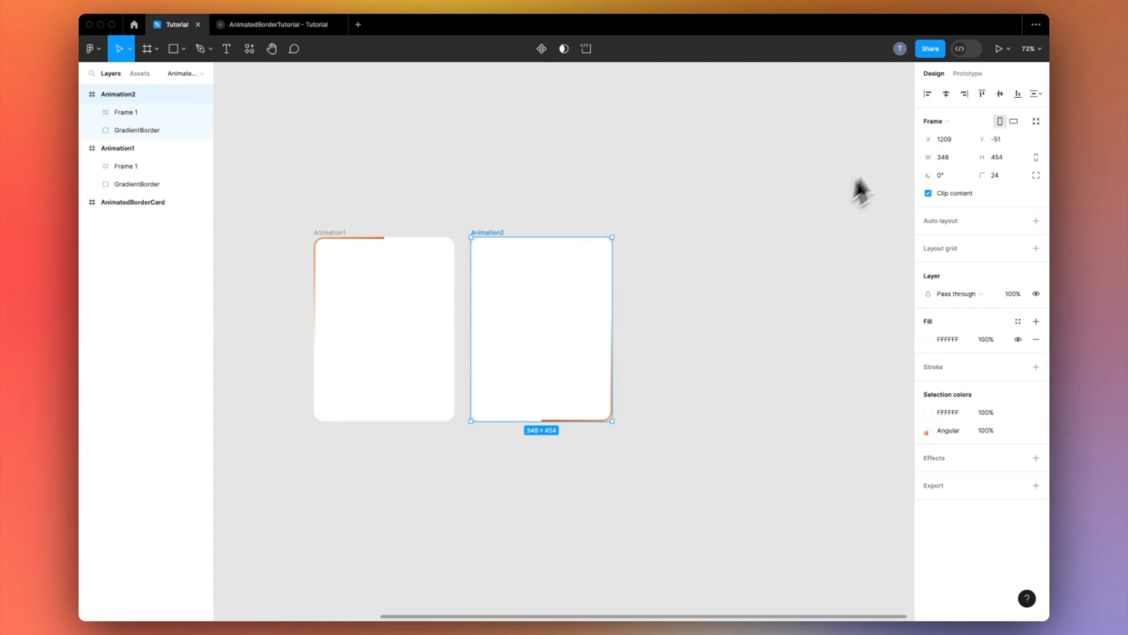
click(966, 74)
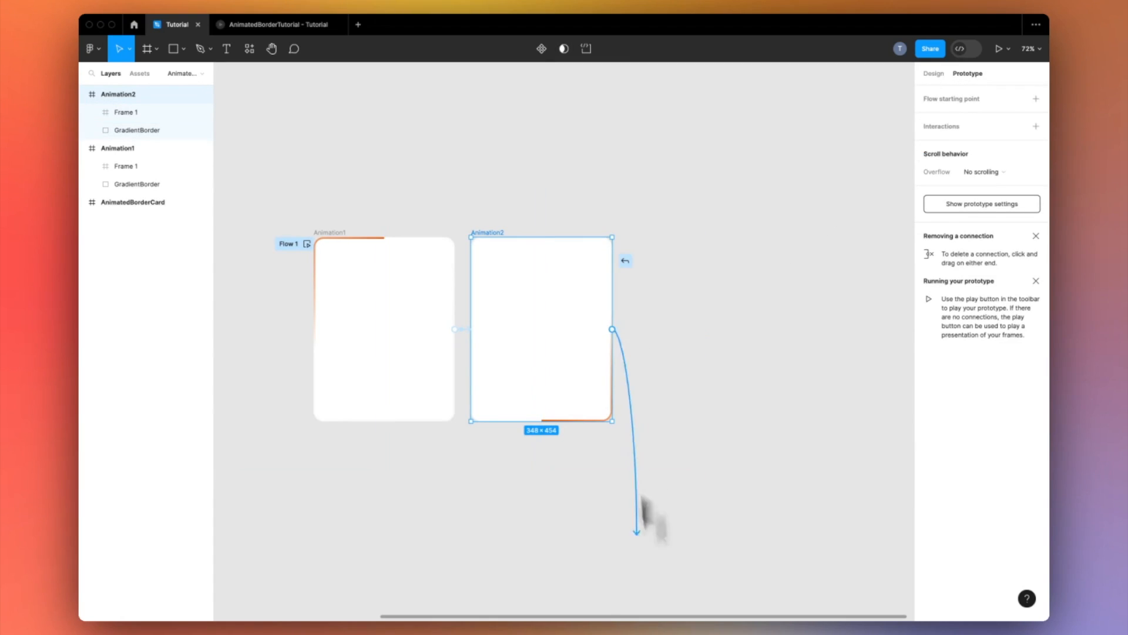
drag(644, 500, 433, 414)
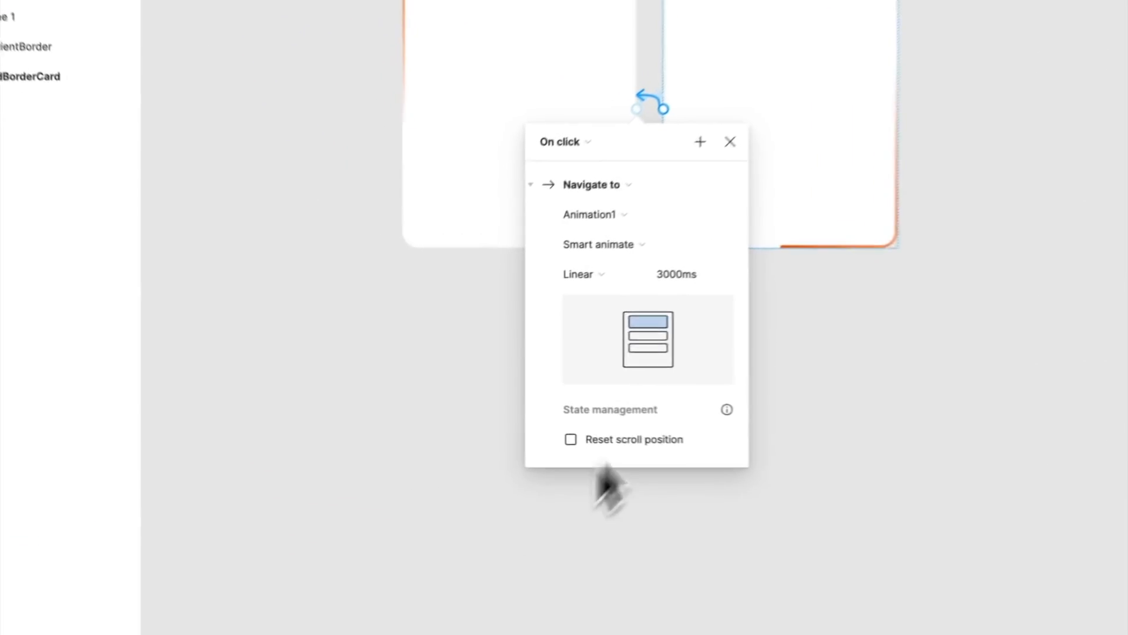
Trigger the connection from Animation2 to Animation1 after a delay of 1 ms
click(432, 360)
click(628, 372)
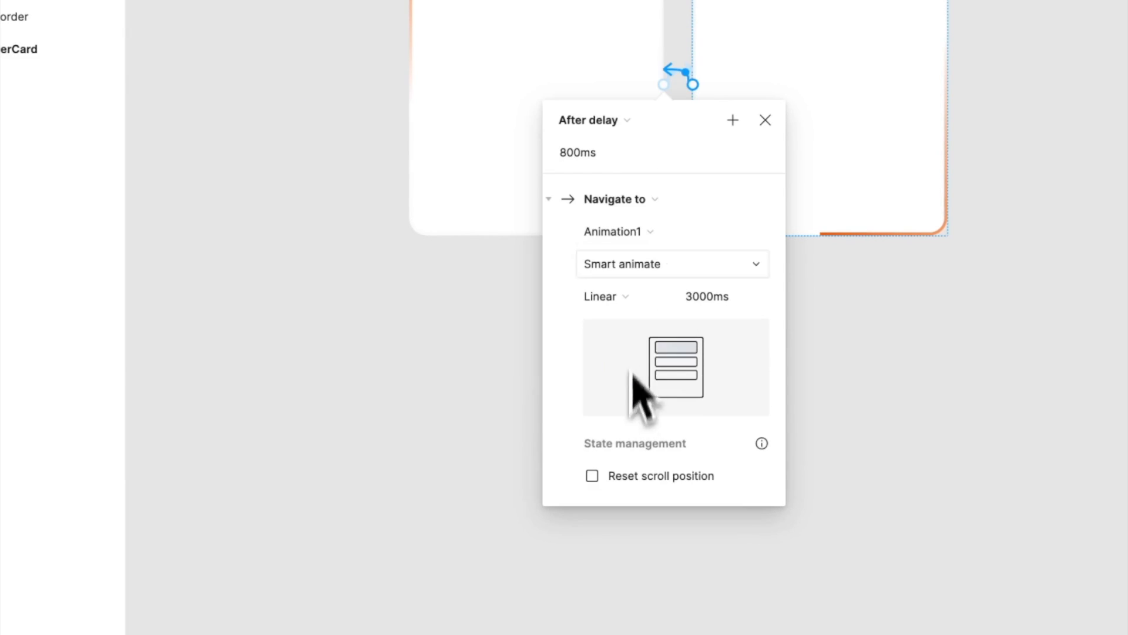
click(617, 163)
text(1)
key(Return)
click(360, 390)
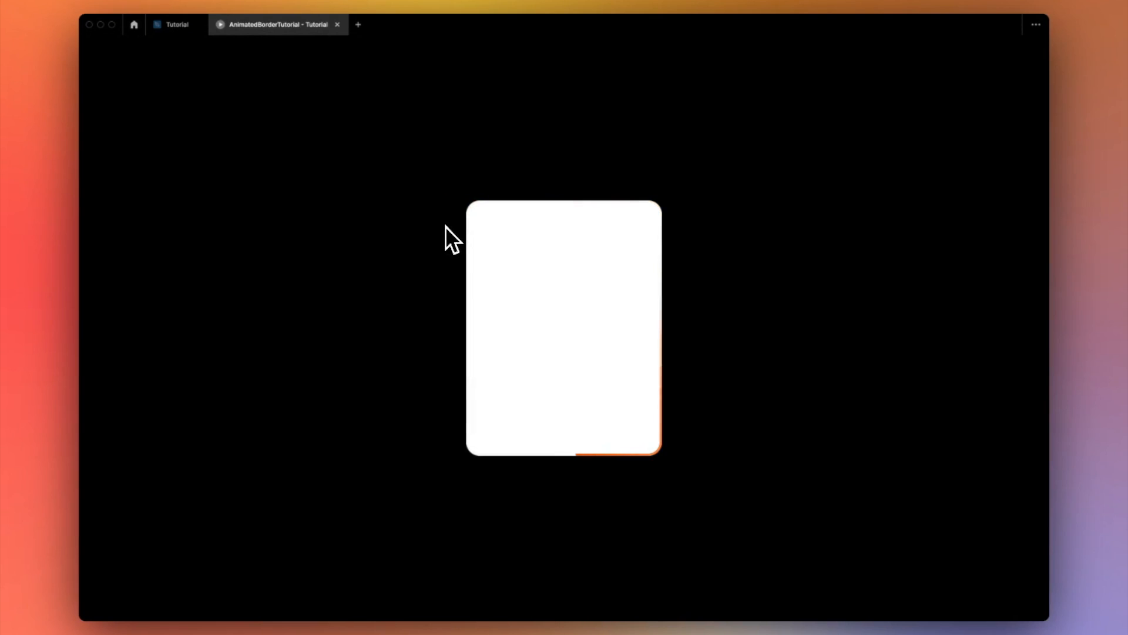
Return to the design file from the running preview and remove Animation2's prototype connection to Animation1
click(159, 26)
scroll(537, 207, up, 5)
click(520, 235)
key(BackSpace)
scroll(516, 237, up, 3)
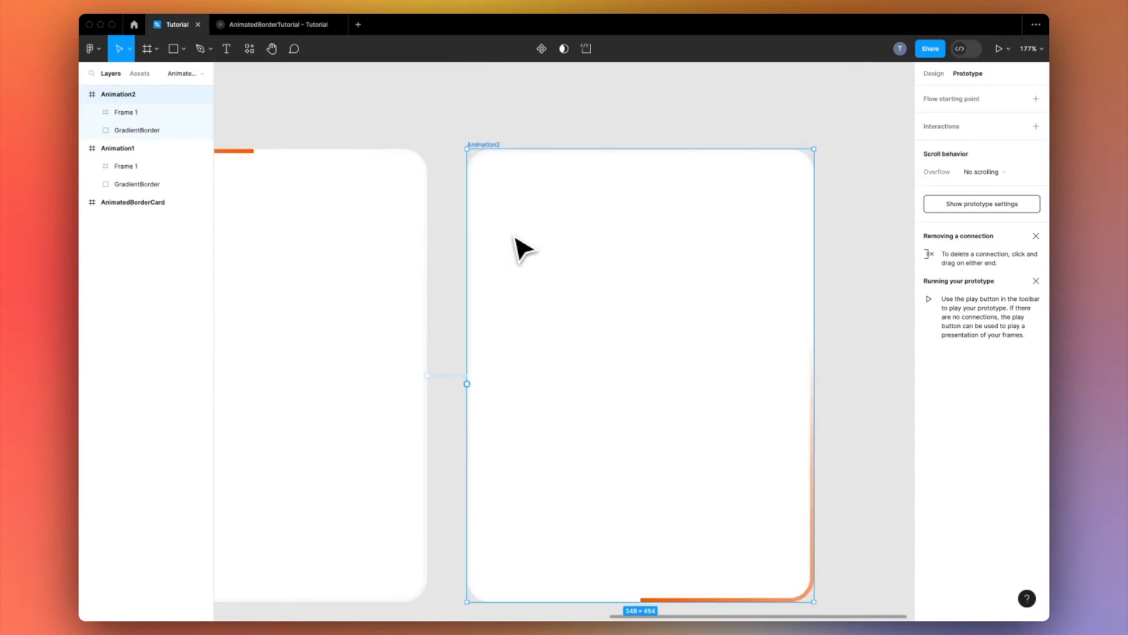
Duplicate the Animation2 frame beside the original
scroll(515, 236, down, 4)
click(514, 162)
click(507, 178)
key(super+d)
click(169, 150)
key(shift+e)
drag(930, 159, 928, 161)
key(super+z)
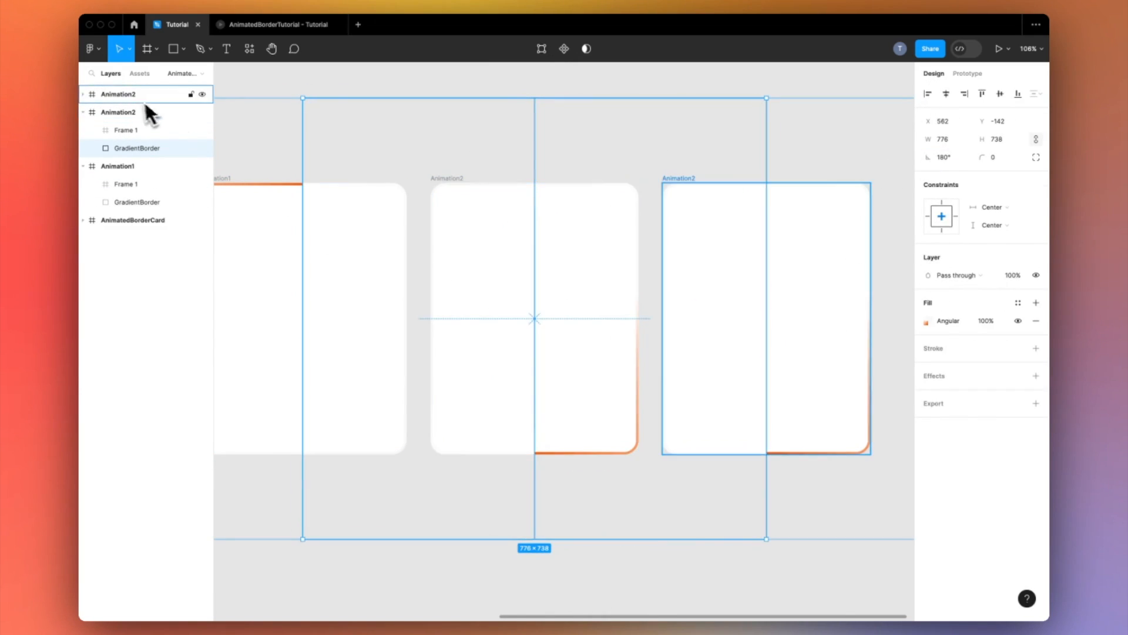
Set the rotation of the GradientBorder layer inside the duplicated Animation2 frame to 179°
click(130, 97)
key(alt+l)
click(84, 96)
click(118, 130)
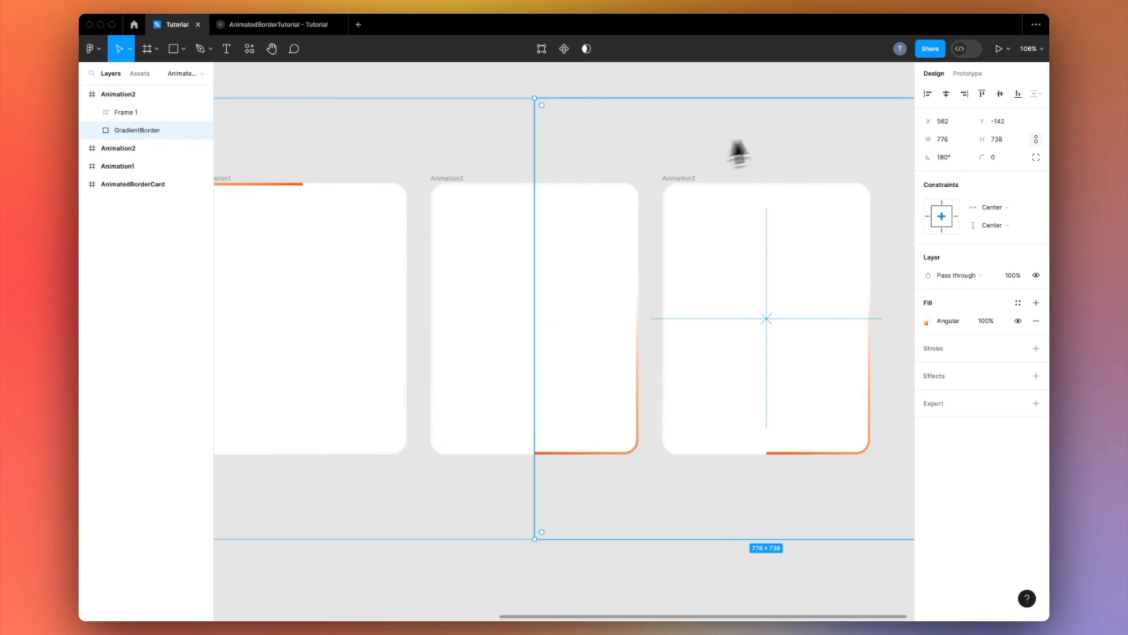
drag(910, 163, 923, 171)
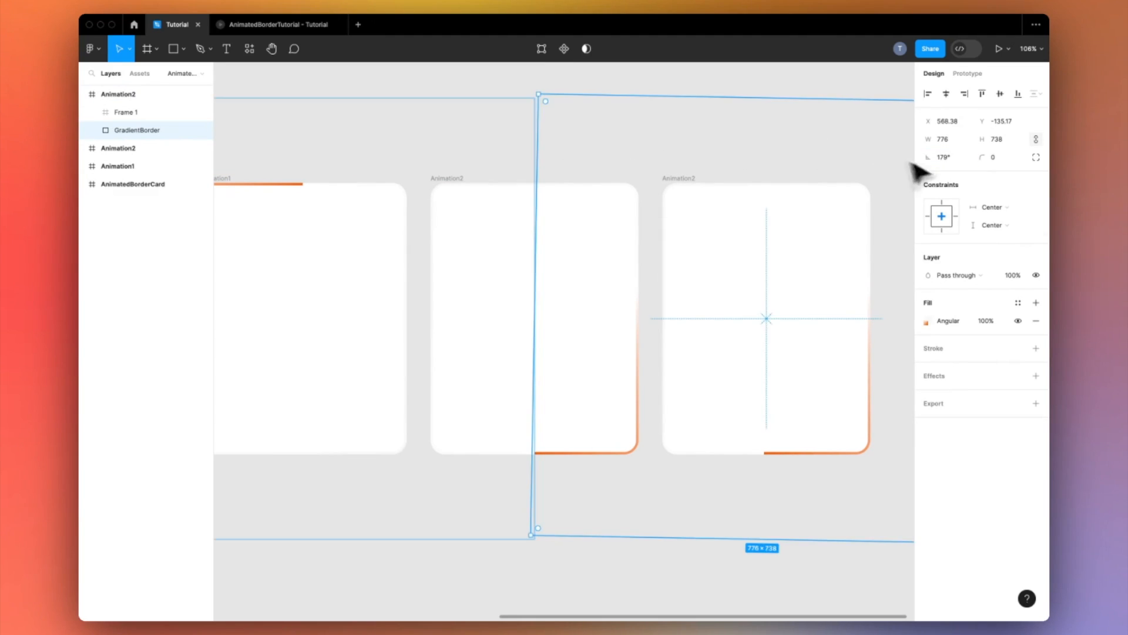
Create a prototype connection from the original Animation2 frame to its duplicate
scroll(680, 133, down, 5)
click(473, 188)
click(374, 223)
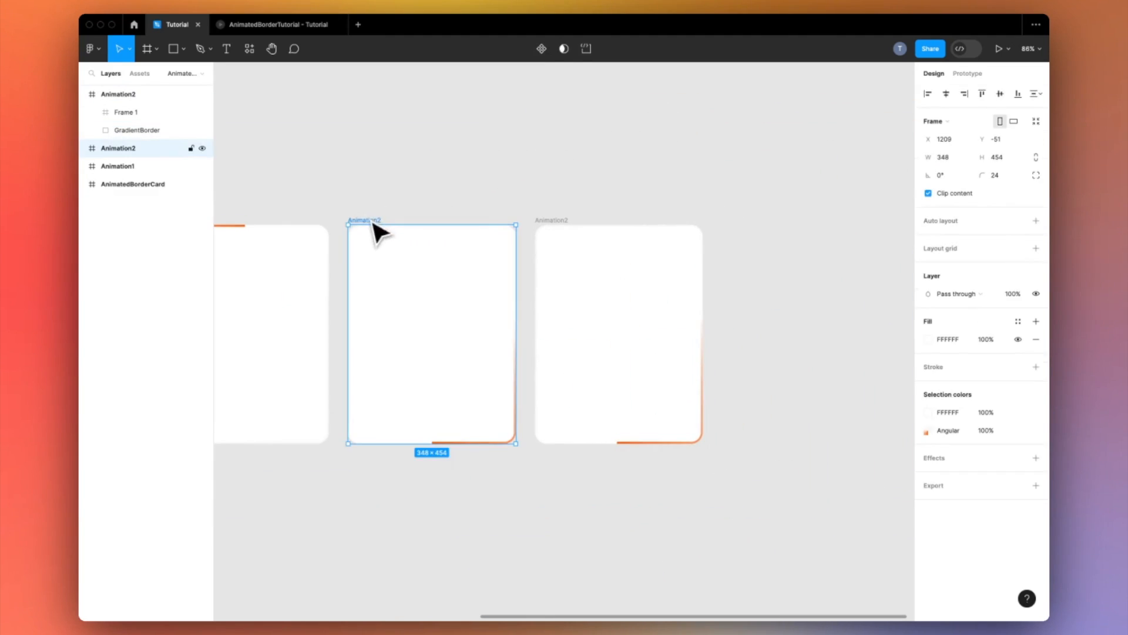
key(shift+e)
drag(515, 334, 546, 338)
Trigger the connection between the two Animation2 frames after a delay of 1 ms, with an Instant transition
click(503, 363)
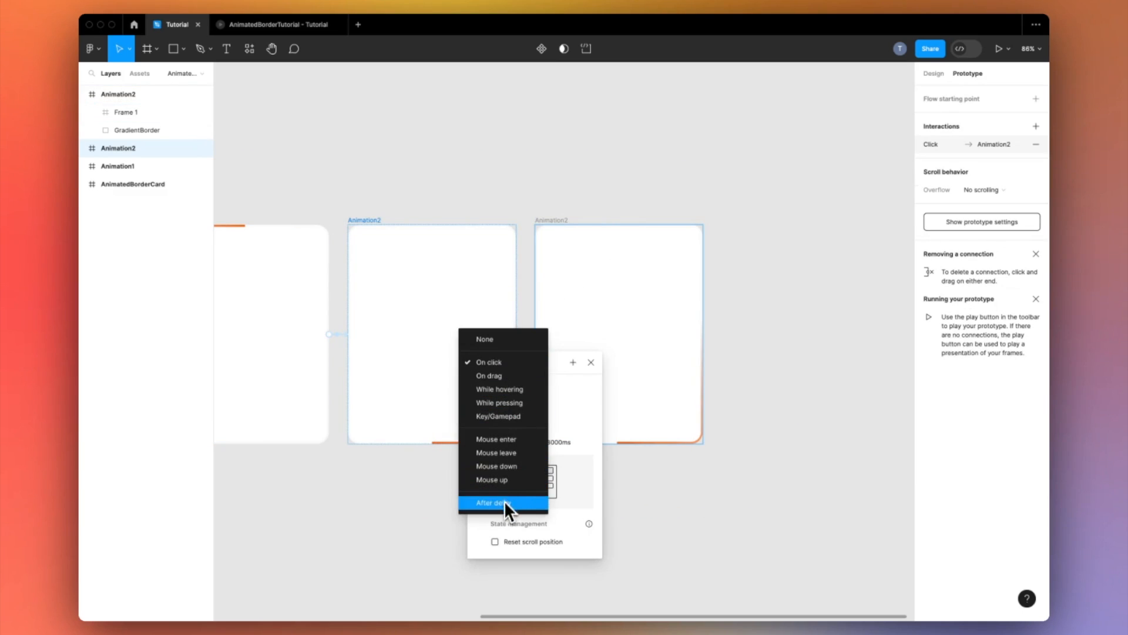
click(506, 503)
click(510, 382)
text(1)
key(Return)
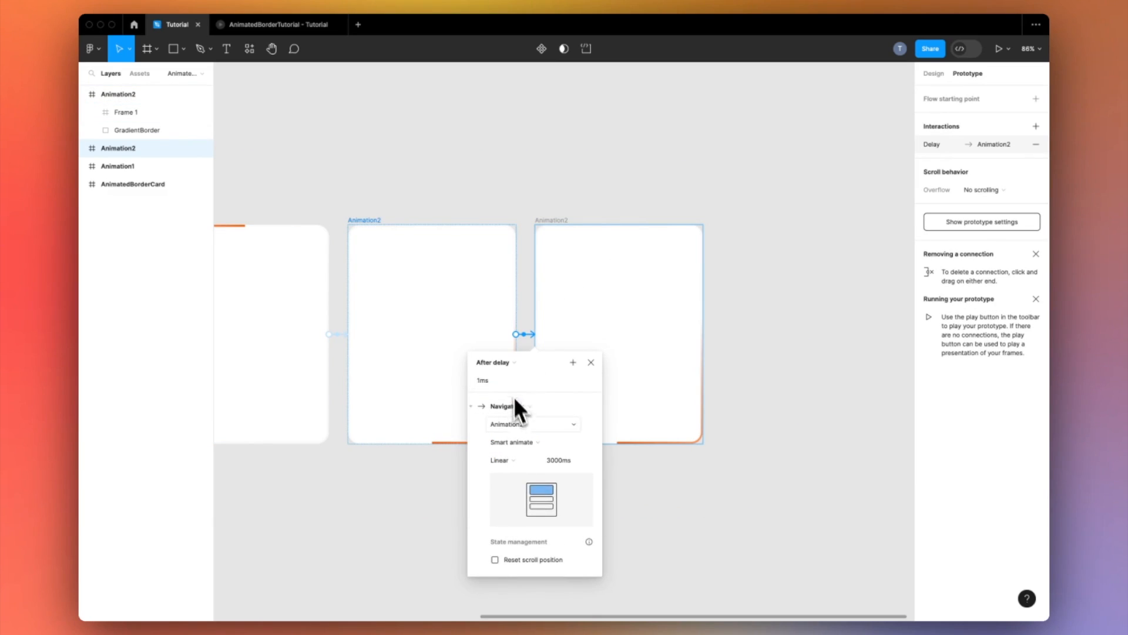
click(529, 440)
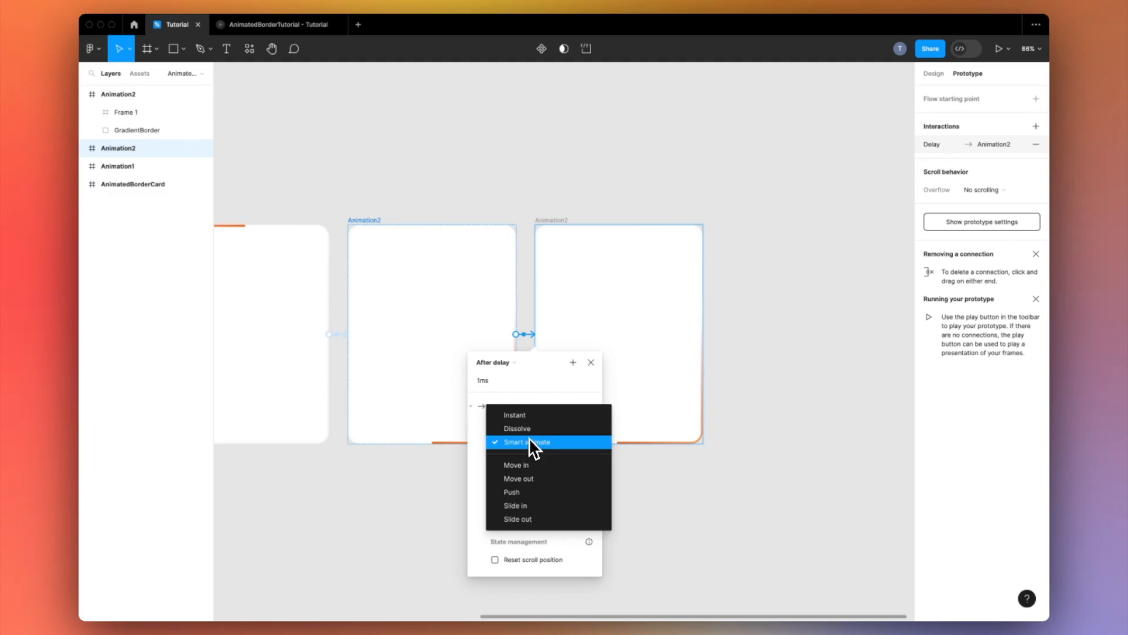
click(529, 416)
click(829, 382)
Duplicate the third frame in the row to add a fourth animation frame
scroll(820, 365, down, 3)
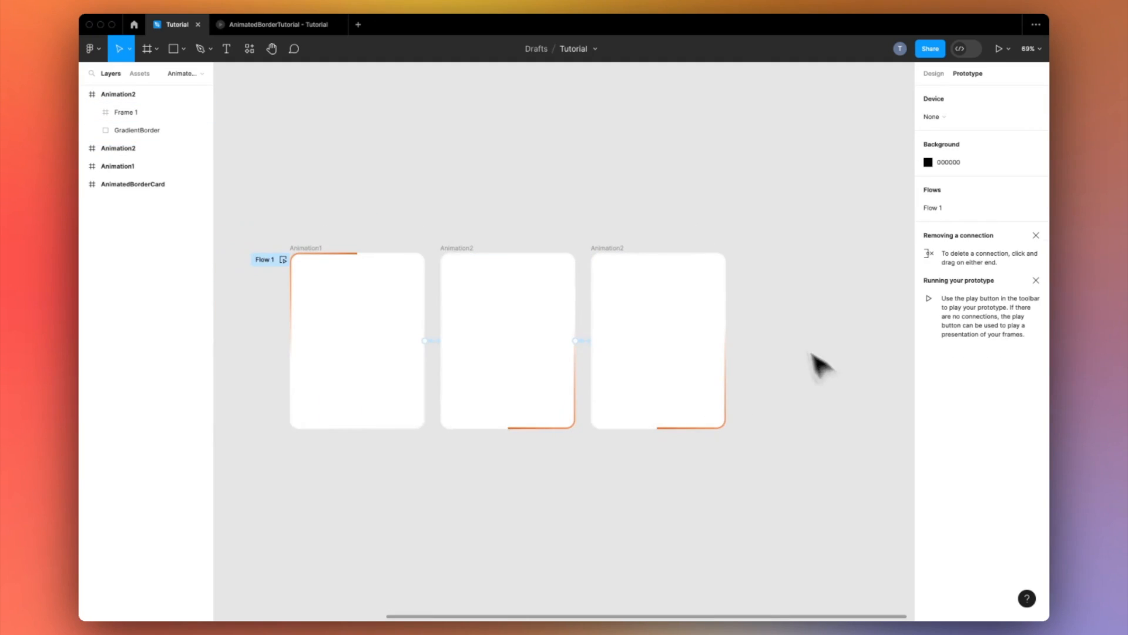
click(623, 254)
key(super+d)
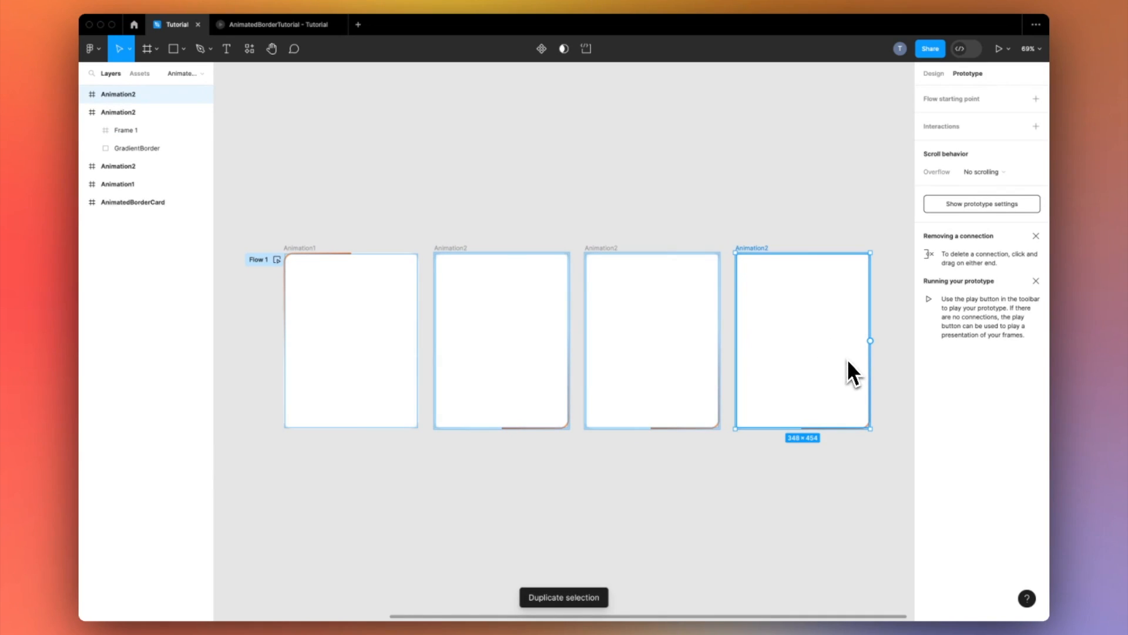
Set the rotation of the GradientBorder layer inside the fourth frame to 0°
click(934, 73)
click(650, 188)
click(754, 249)
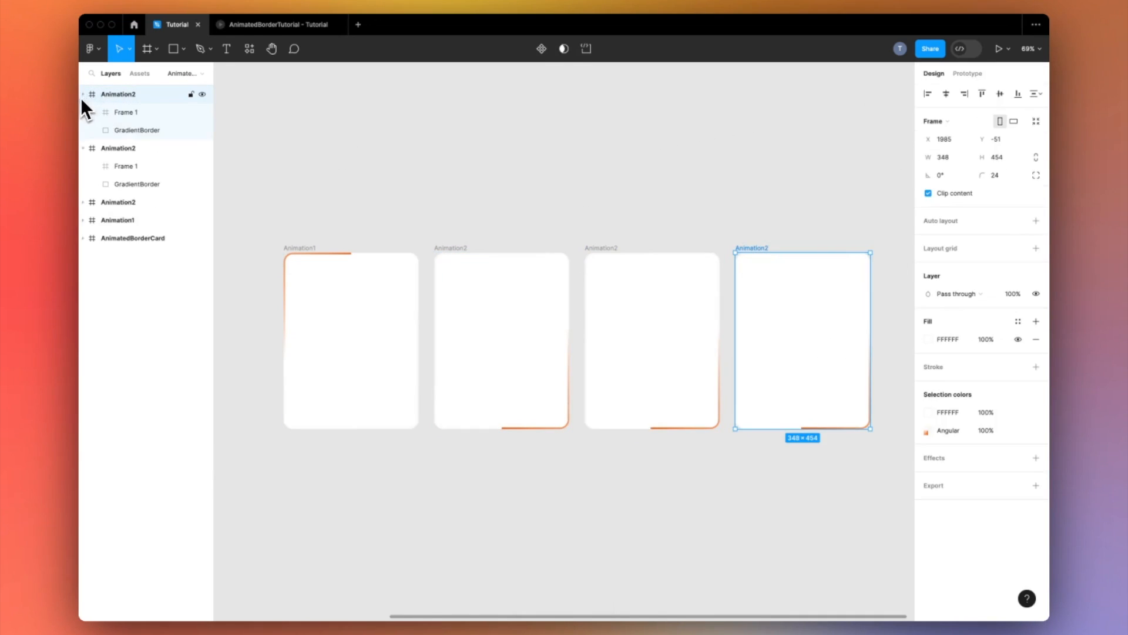
click(124, 128)
scroll(665, 334, right, 3)
scroll(665, 334, up, 3)
scroll(517, 186, down, 1)
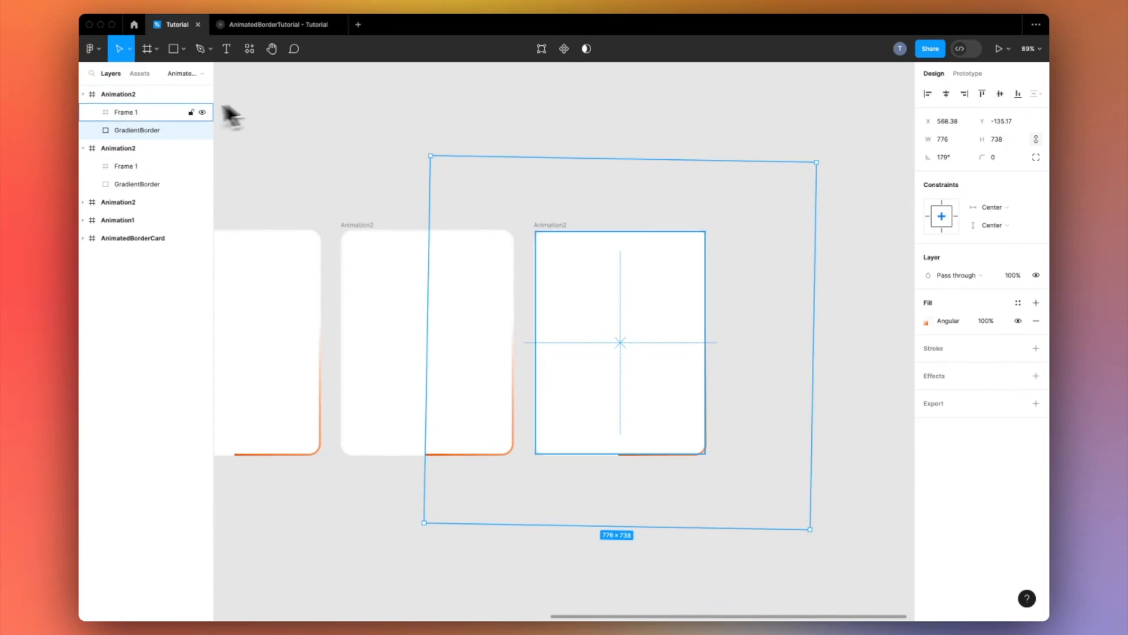
text(1)
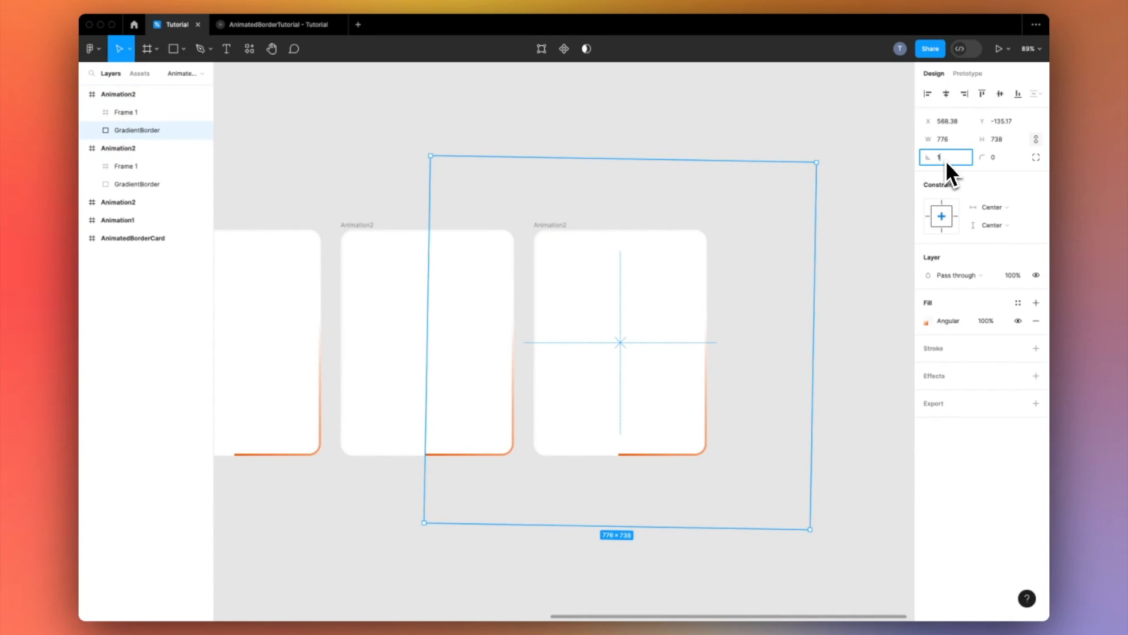
key(Return)
click(945, 158)
text(0)
key(Return)
click(852, 164)
Create a prototype connection from the third frame, the duplicated Animation2, back to Animation1
scroll(858, 173, down, 5)
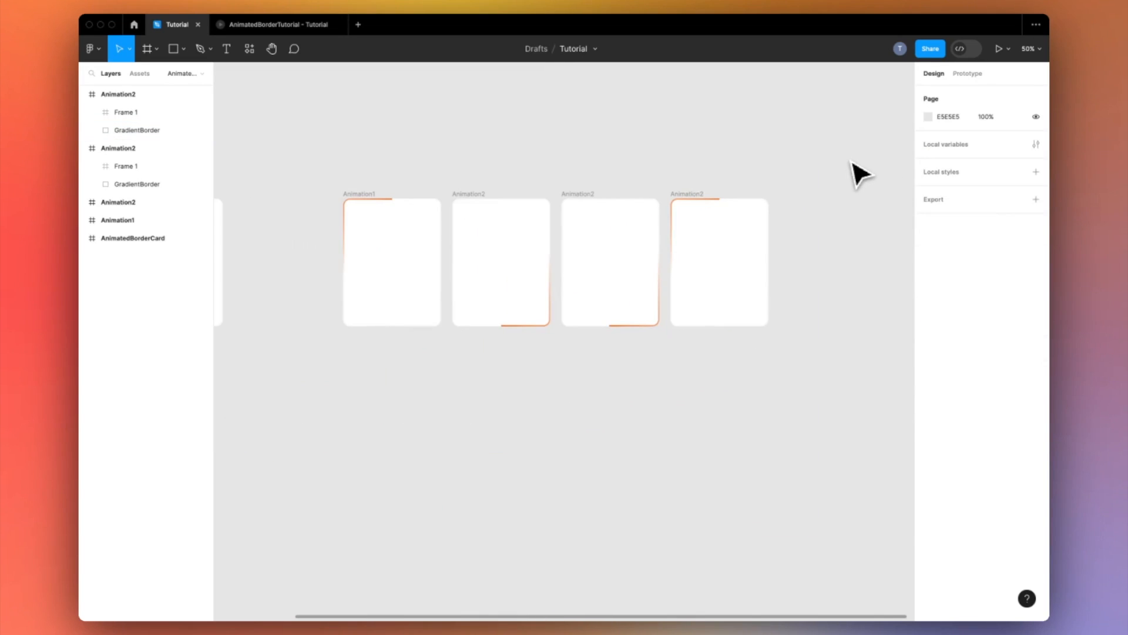
click(583, 198)
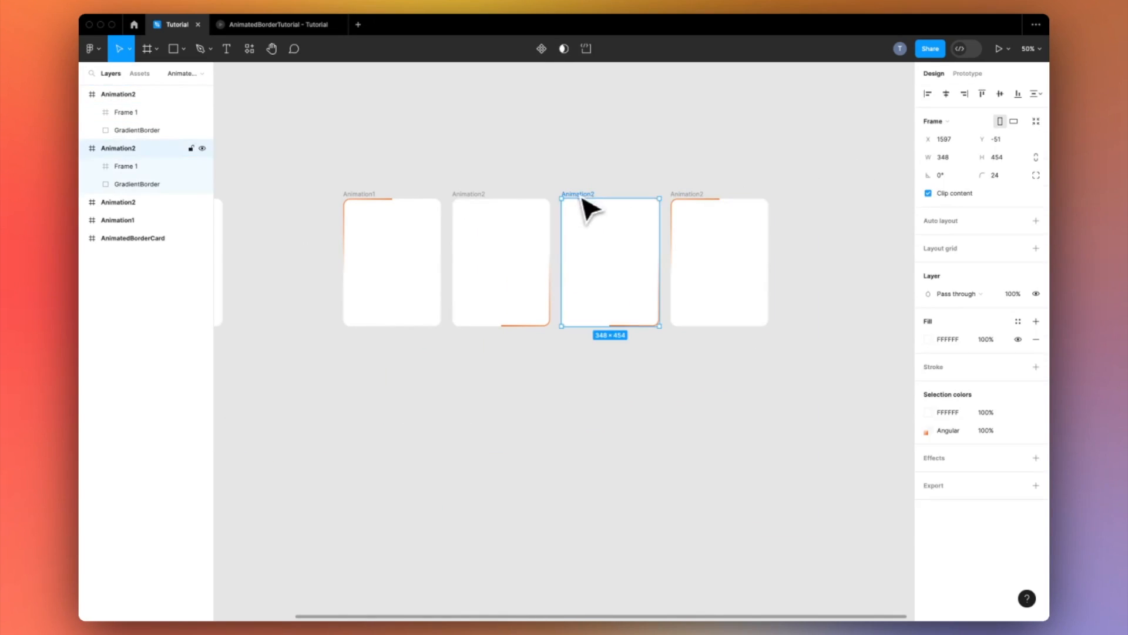
key(shift+e)
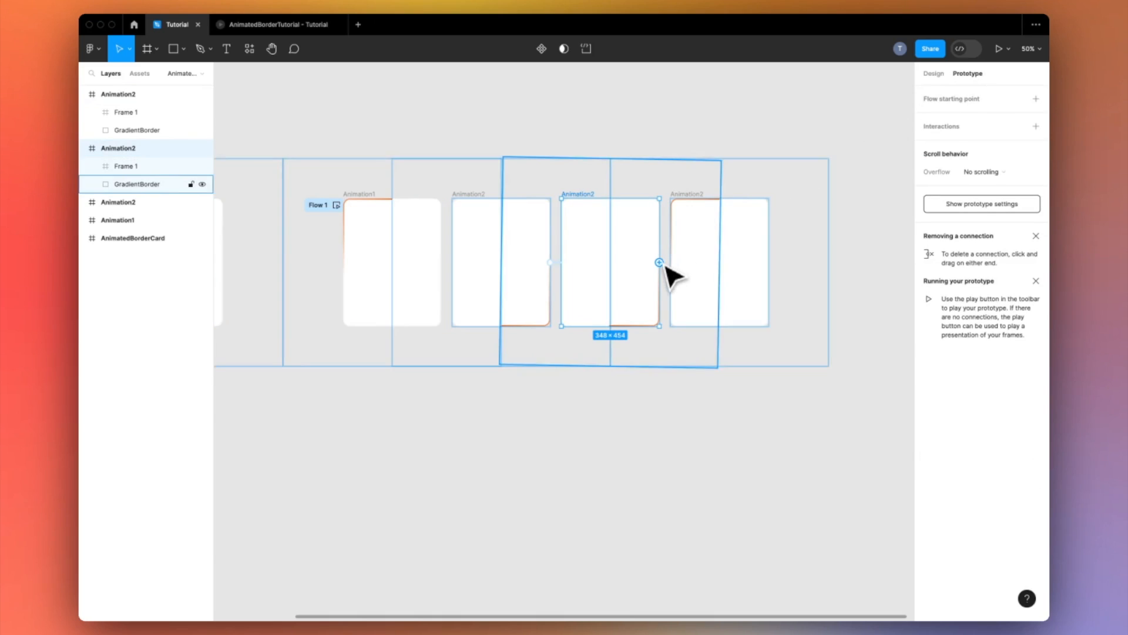
drag(664, 266, 405, 297)
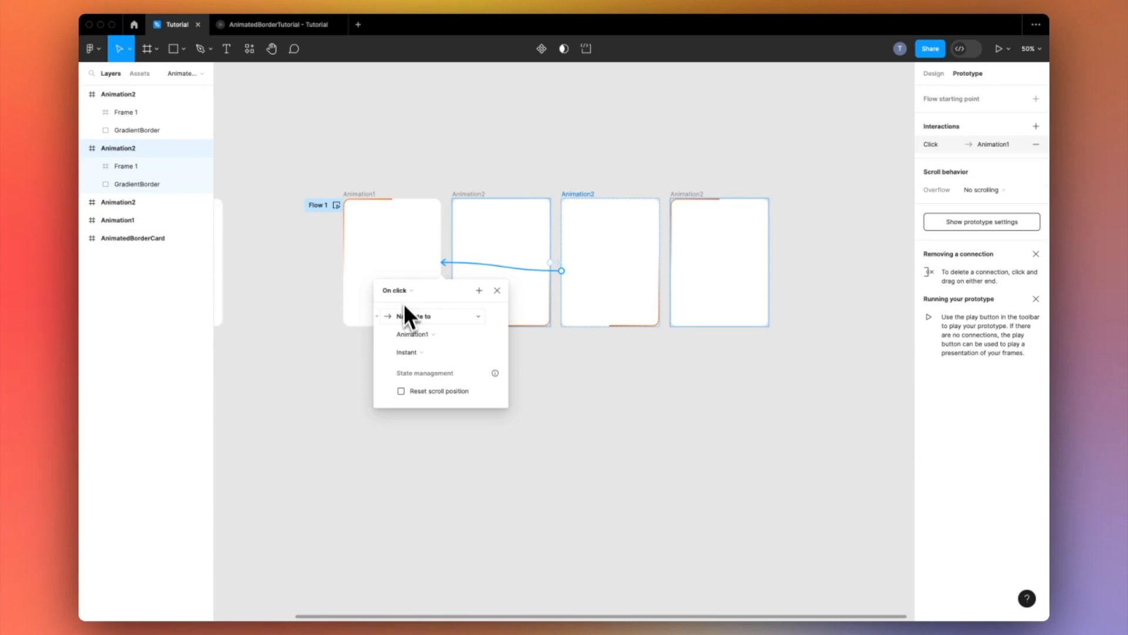
Trigger the third frame's connection after a delay of 1 ms, with a linear Smart animate transition lasting 3000 ms
click(409, 294)
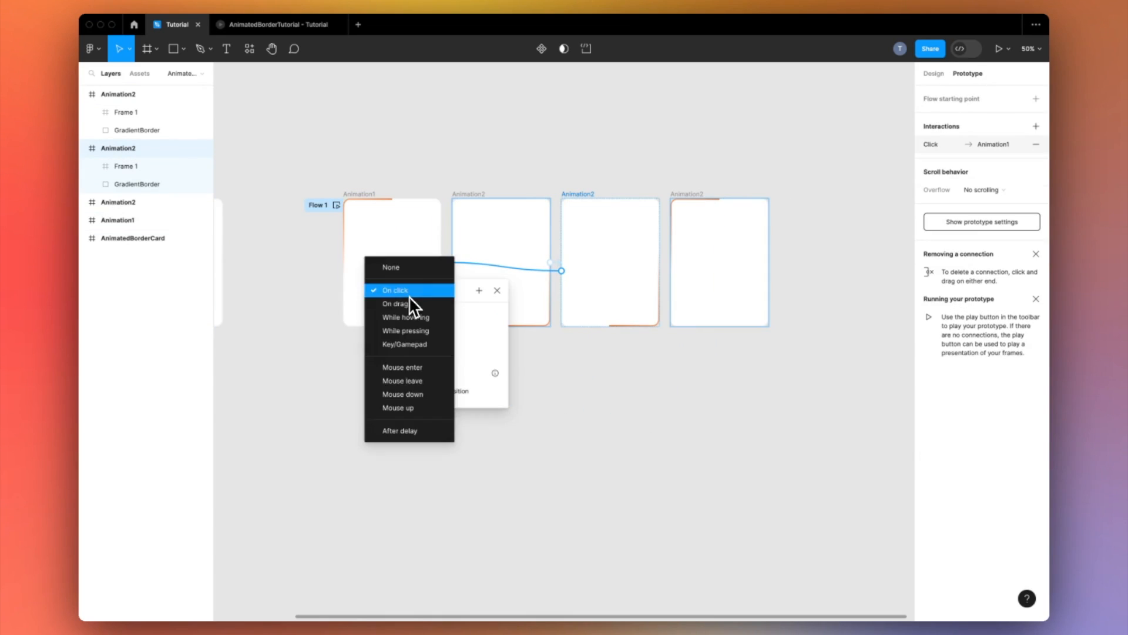
click(414, 431)
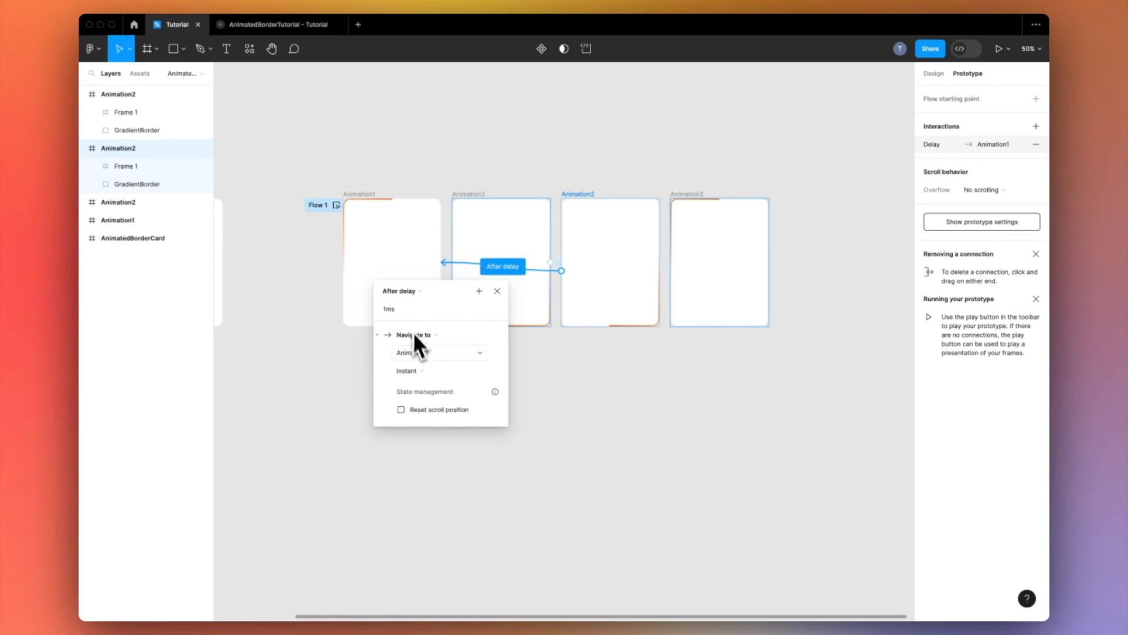
click(425, 378)
click(435, 396)
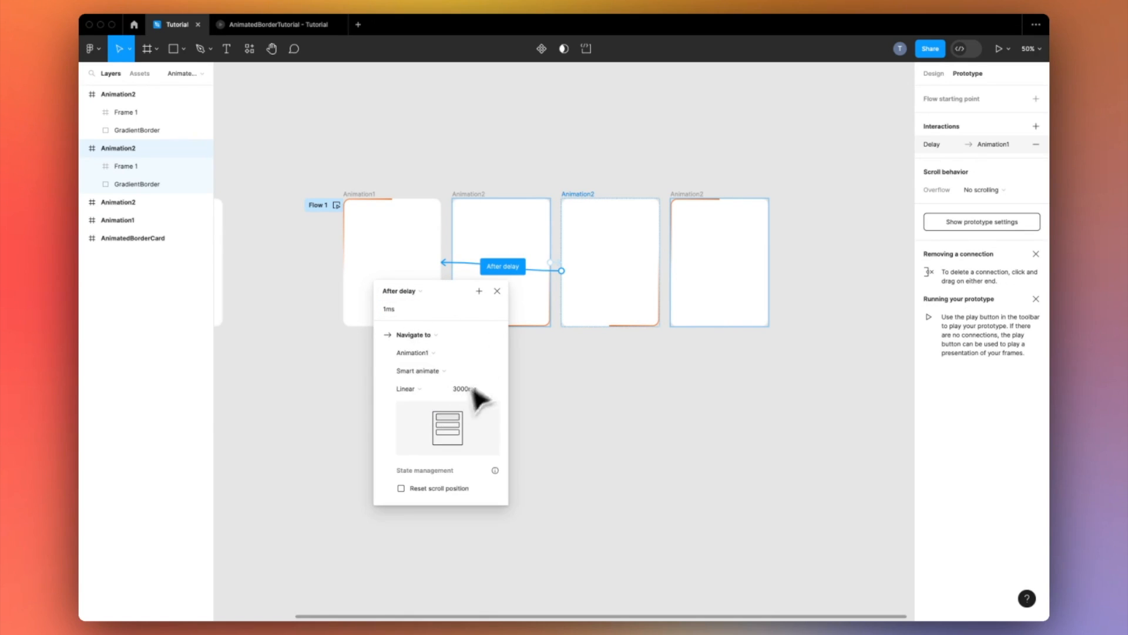
click(645, 203)
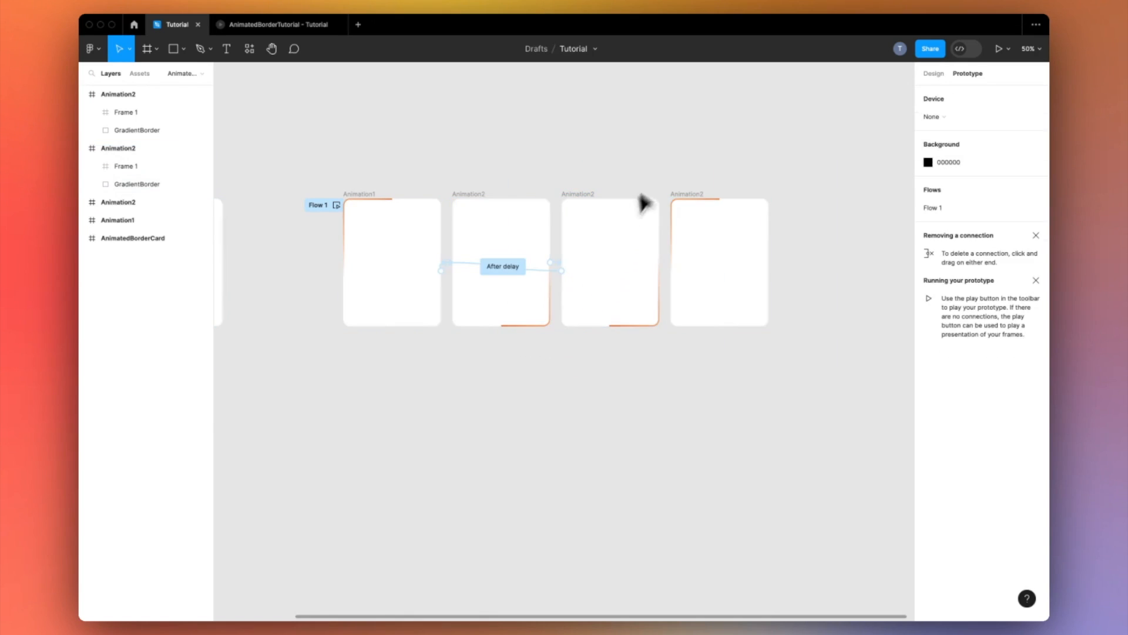
Check the looping border animation in the running prototype, and delete the extra fourth frame from the design file
click(238, 29)
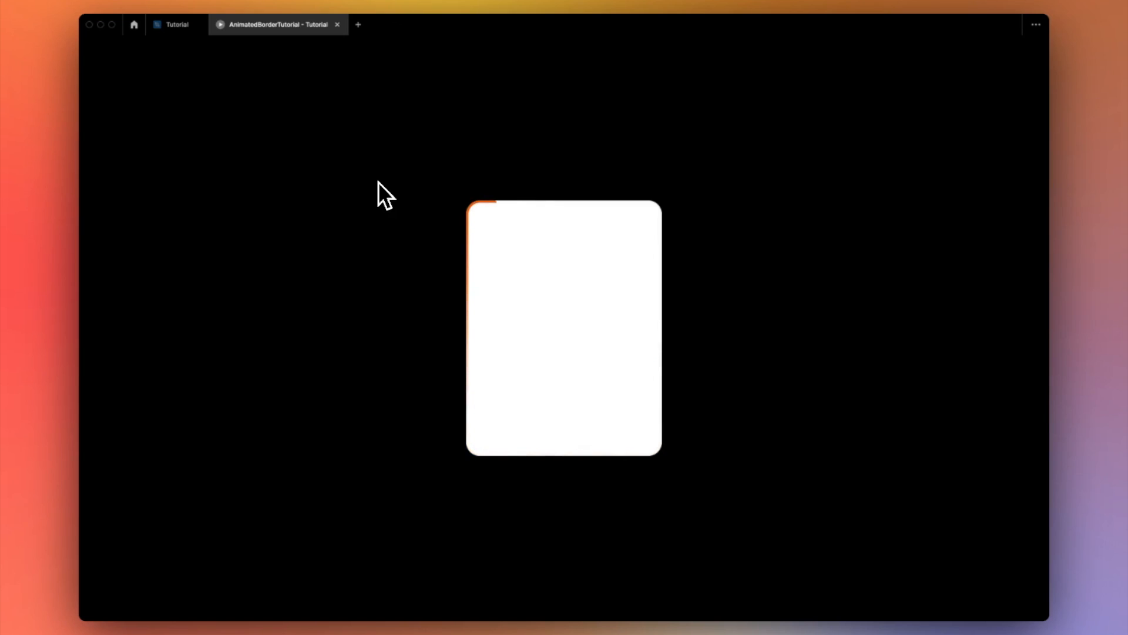
click(182, 25)
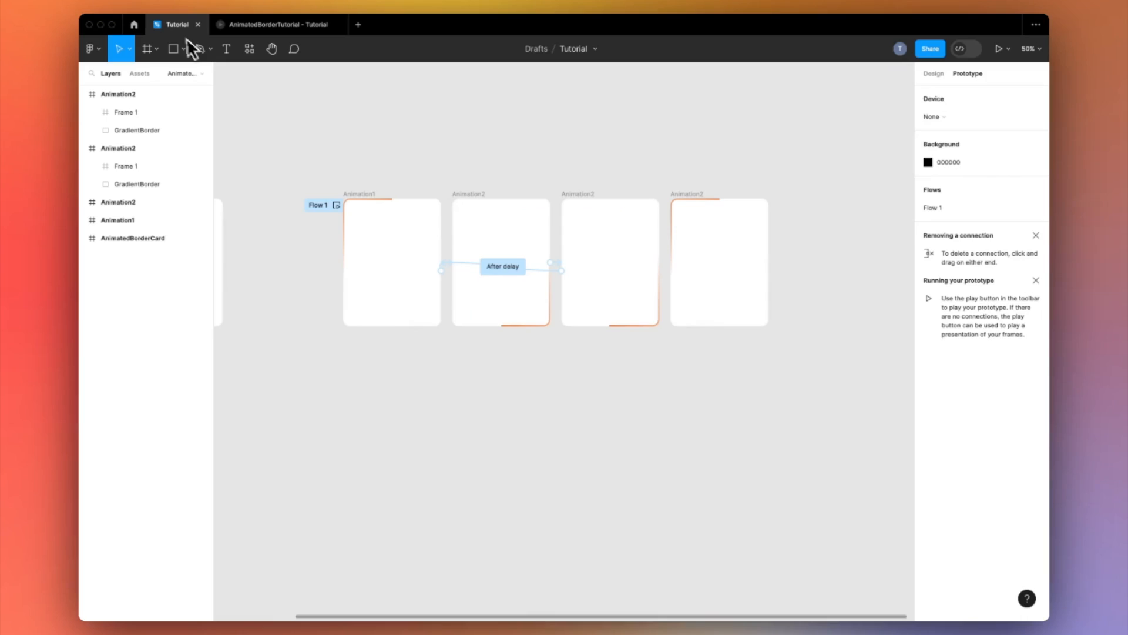
click(704, 201)
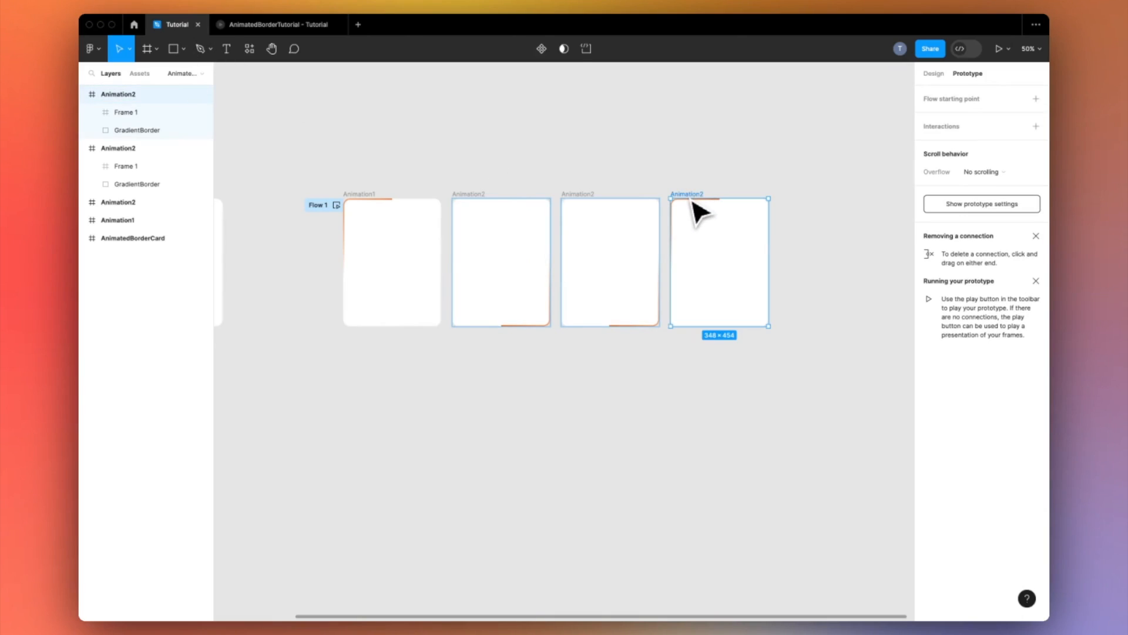
key(Delete)
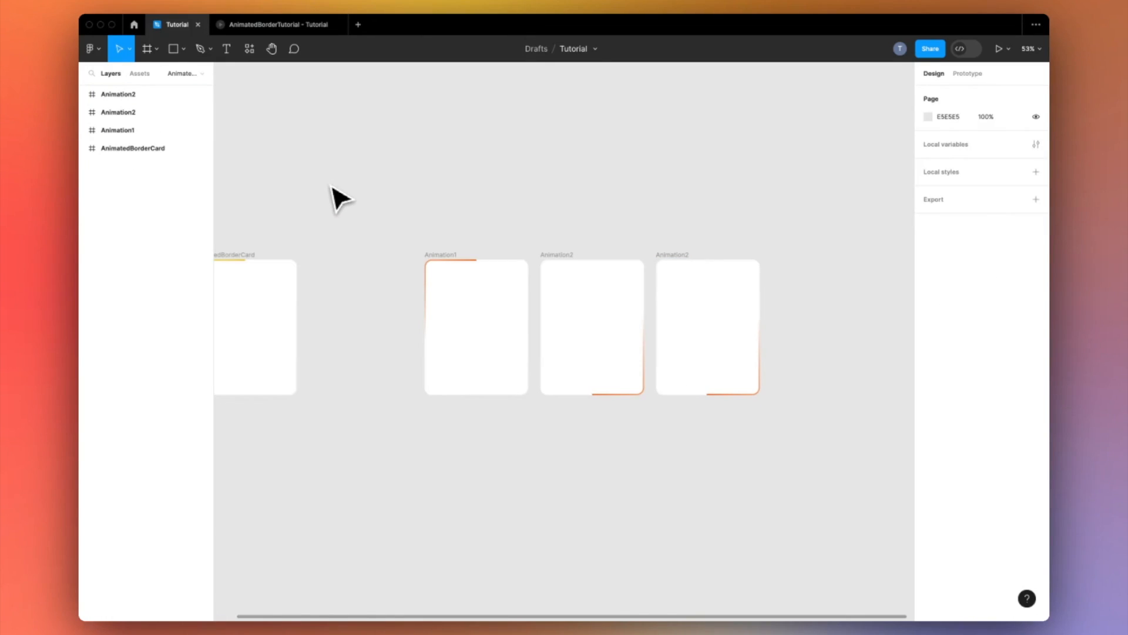
Combine Animation1 and the two Animation2 frames into a component set
drag(355, 205, 804, 443)
click(576, 84)
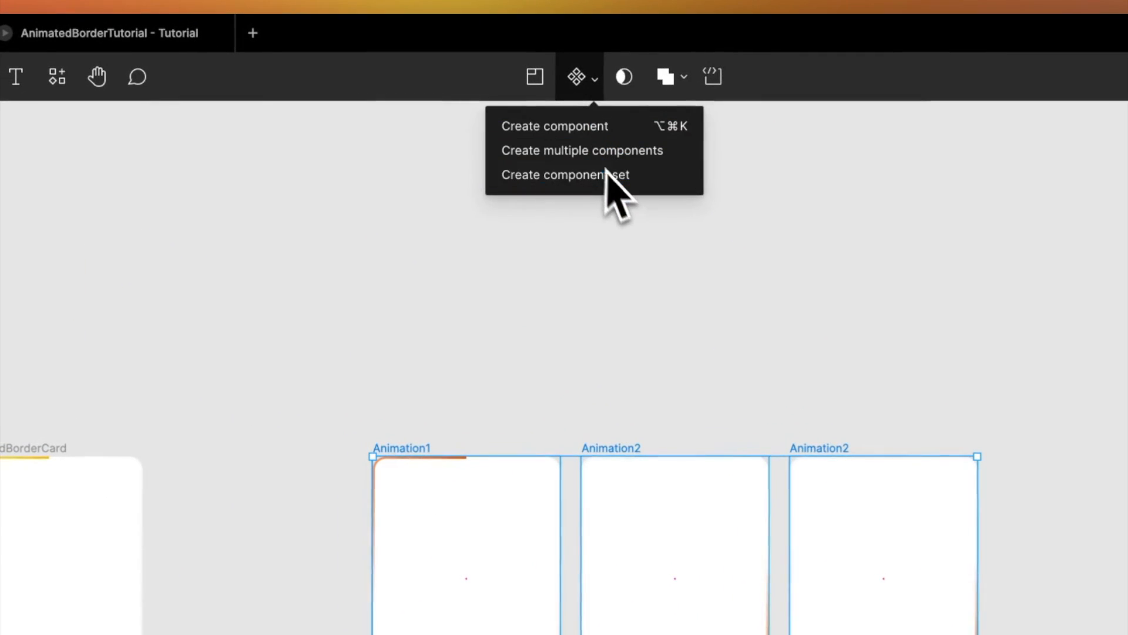
click(643, 185)
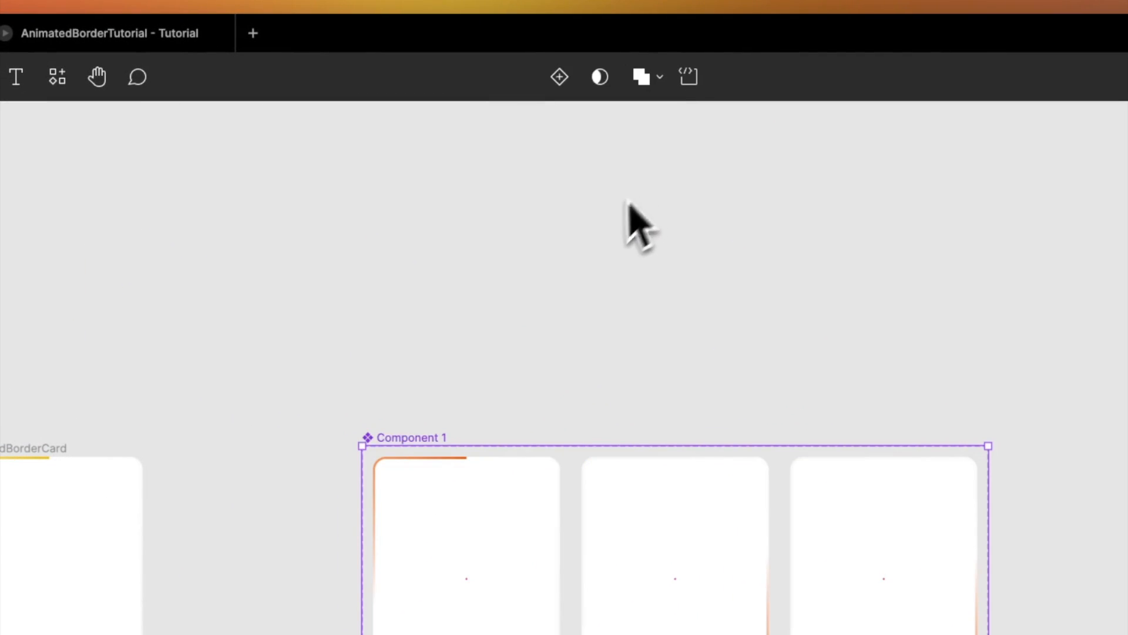
Rename the component set as AnimatedBorderCard
double_click(415, 437)
key(Left)
text(animate)
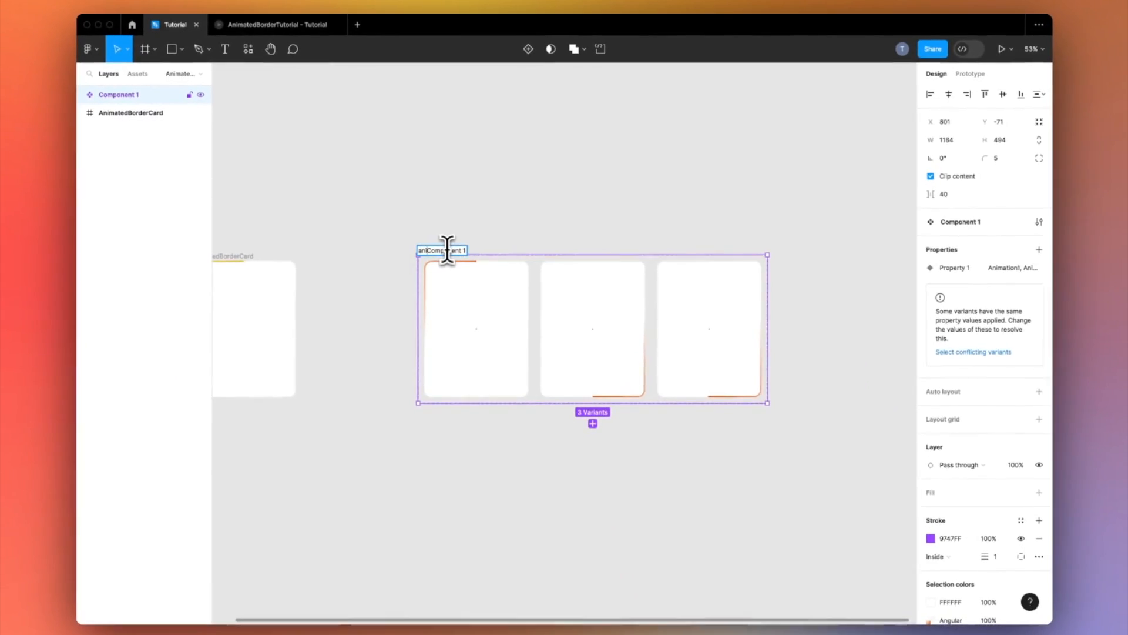
text(dBorderCar)
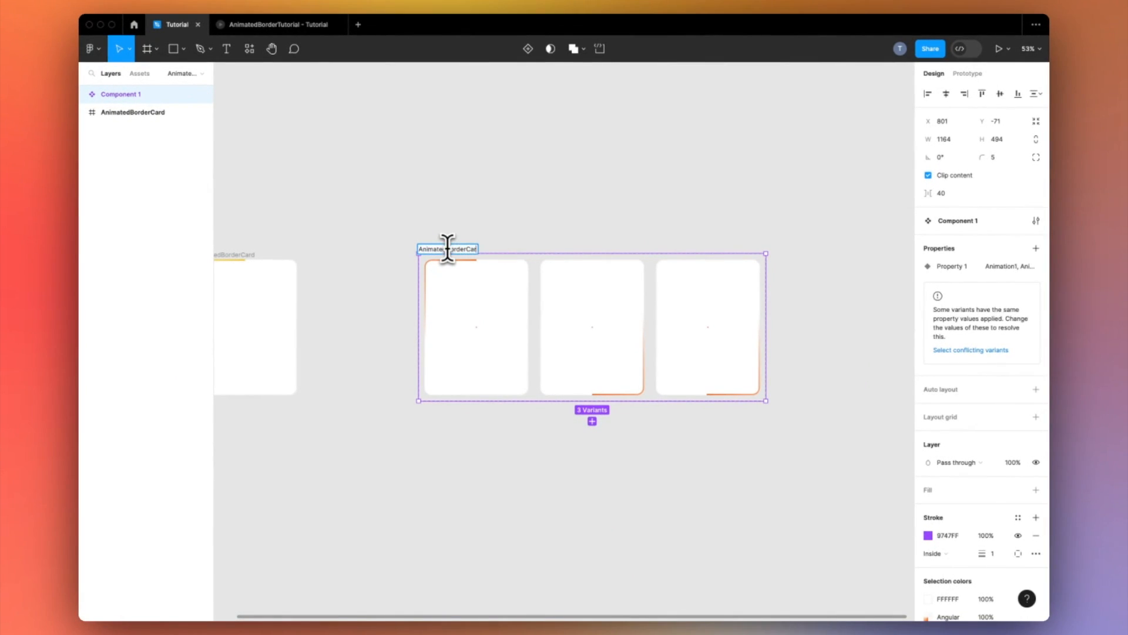
click(507, 214)
scroll(512, 211, right, 2)
scroll(511, 211, down, 1)
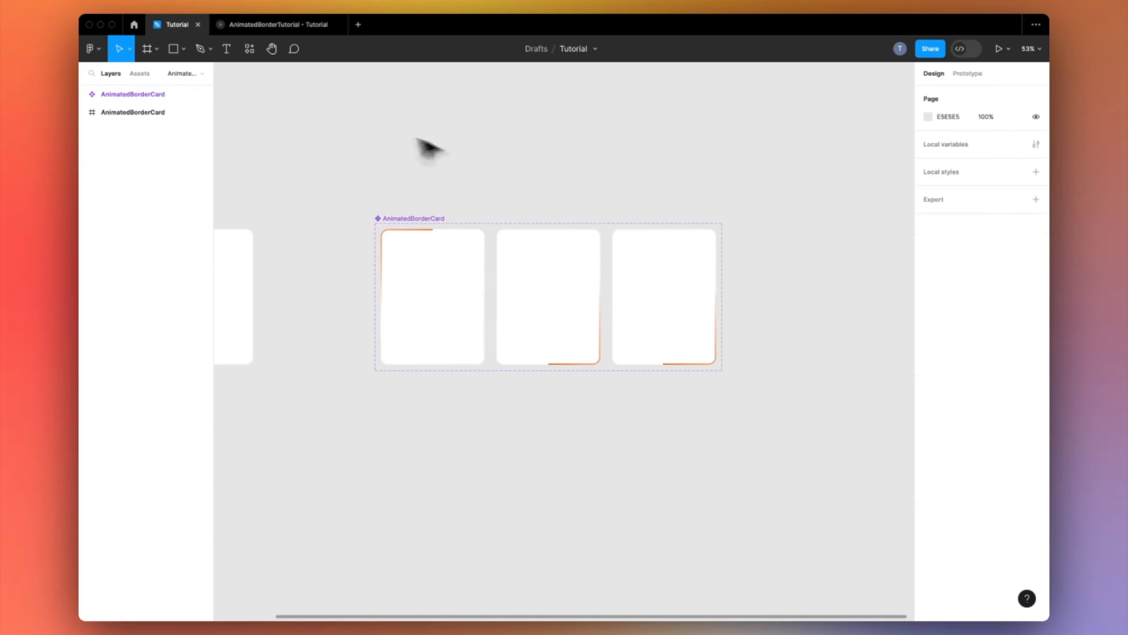
Add an iPhone 13 & 14 preset frame on the canvas and place it beside the component set
click(156, 52)
click(159, 78)
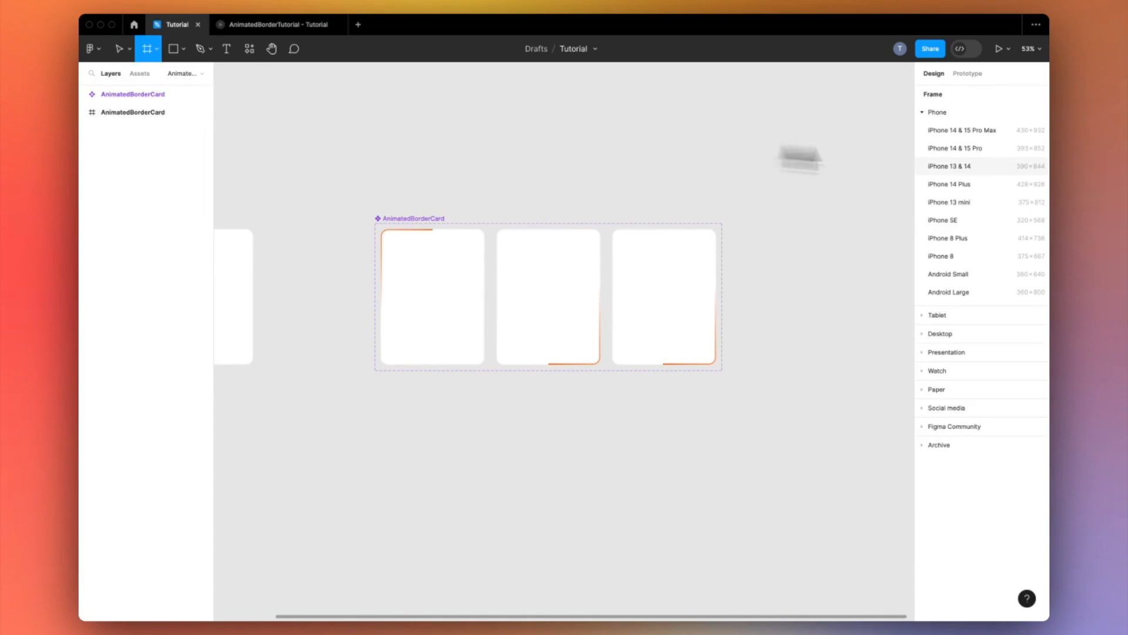
click(993, 167)
drag(758, 211, 788, 214)
click(785, 183)
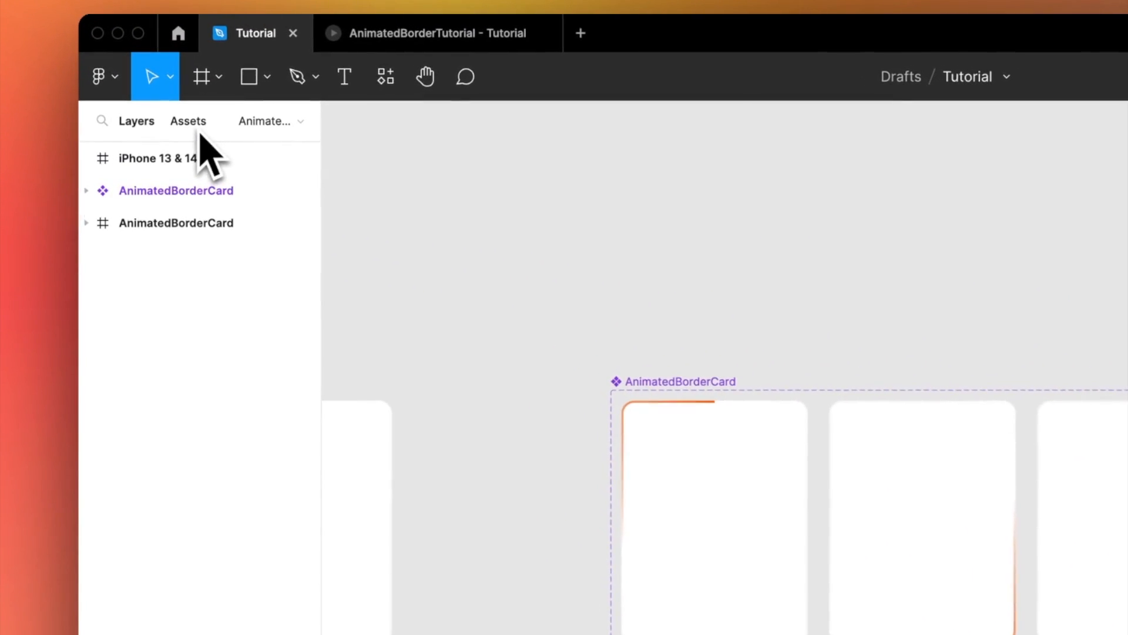
Insert an instance of the local AnimatedBorderCard component into the iPhone frame and position it in the frame's upper part
click(188, 130)
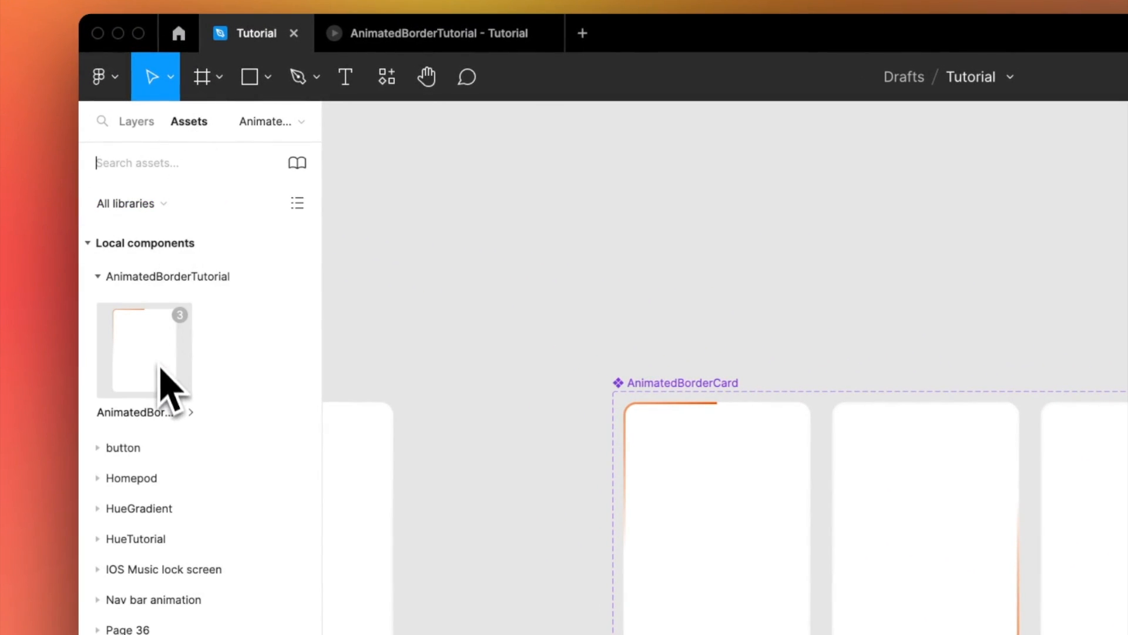
drag(146, 369, 837, 435)
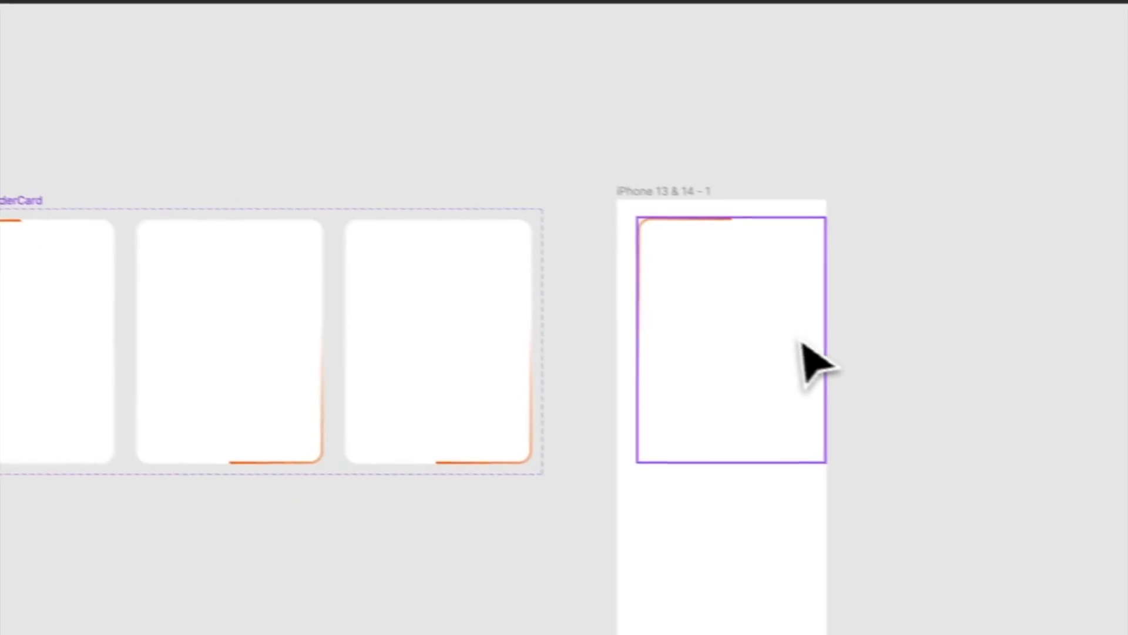
drag(655, 323, 650, 415)
click(857, 388)
Set the prototype device to iPhone 15
click(511, 101)
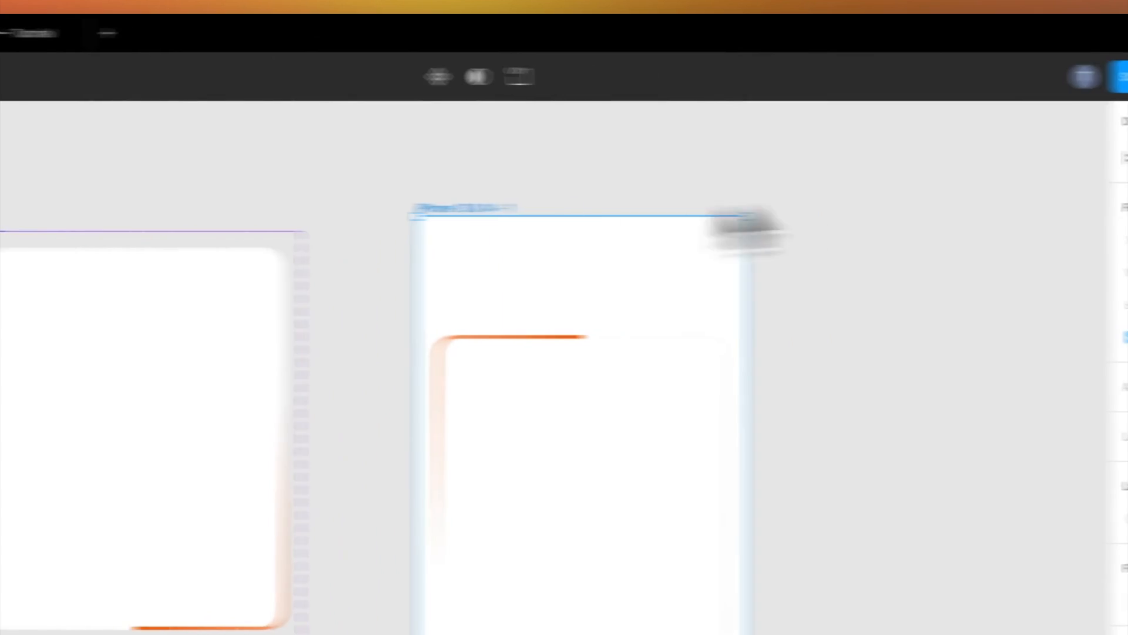
click(957, 125)
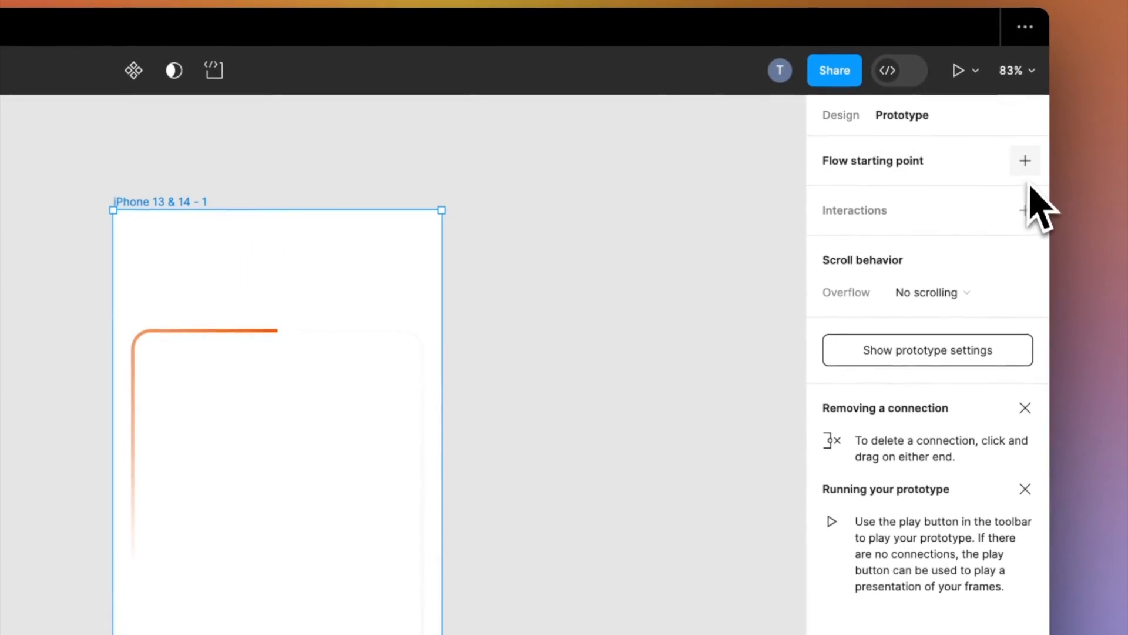
click(930, 344)
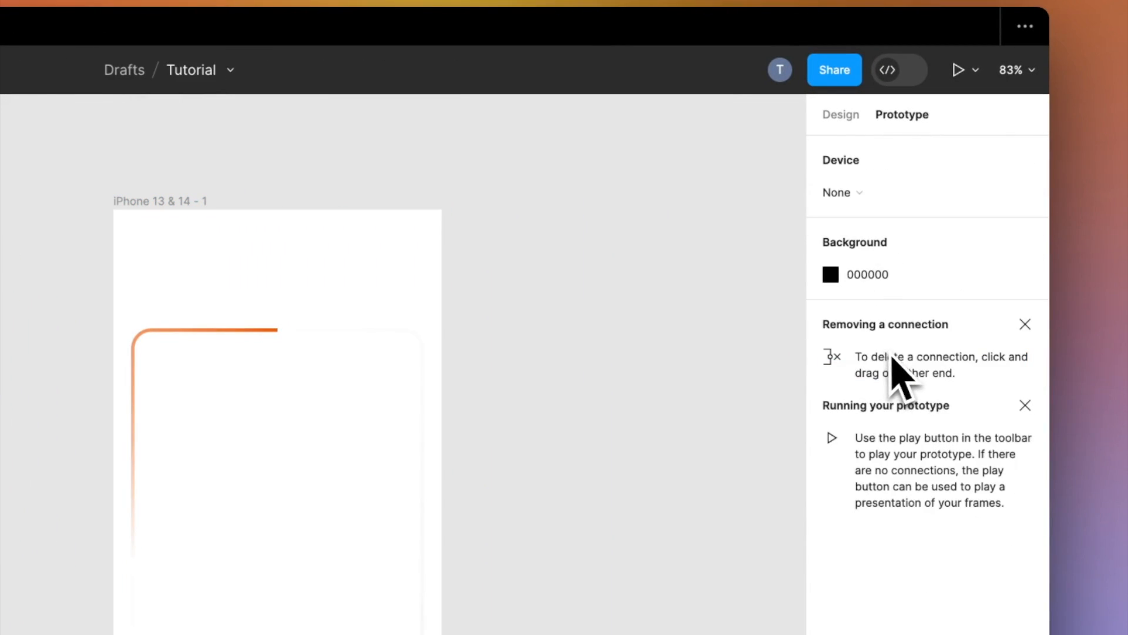
click(899, 200)
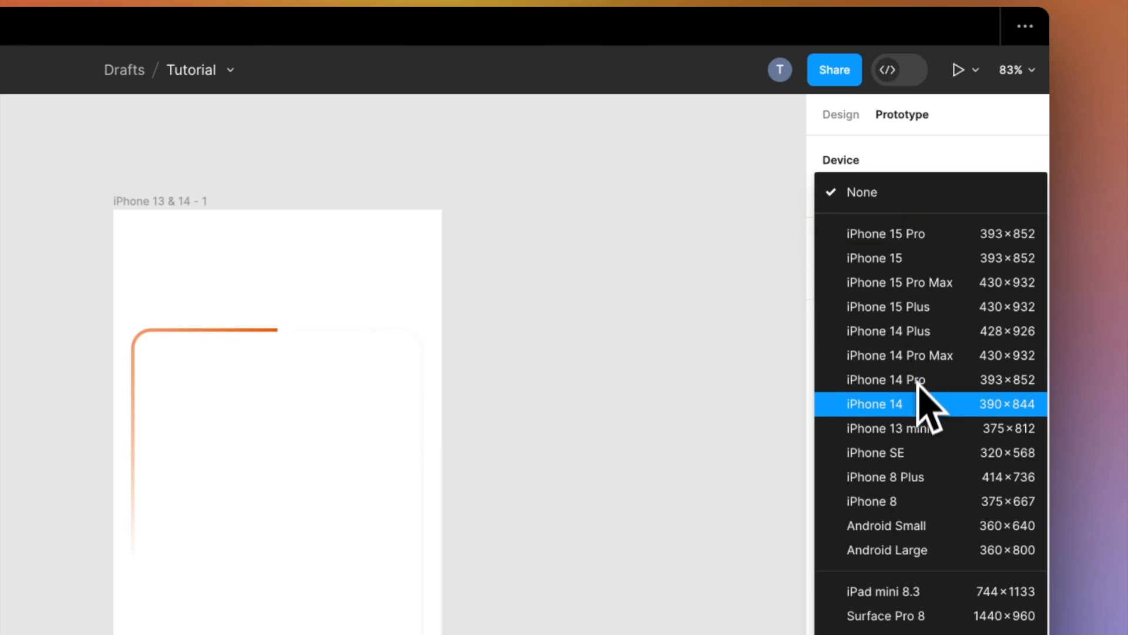
click(913, 259)
Make the iPhone frame a flow starting point, play the prototype to check the card's border, and return to the design file
click(185, 206)
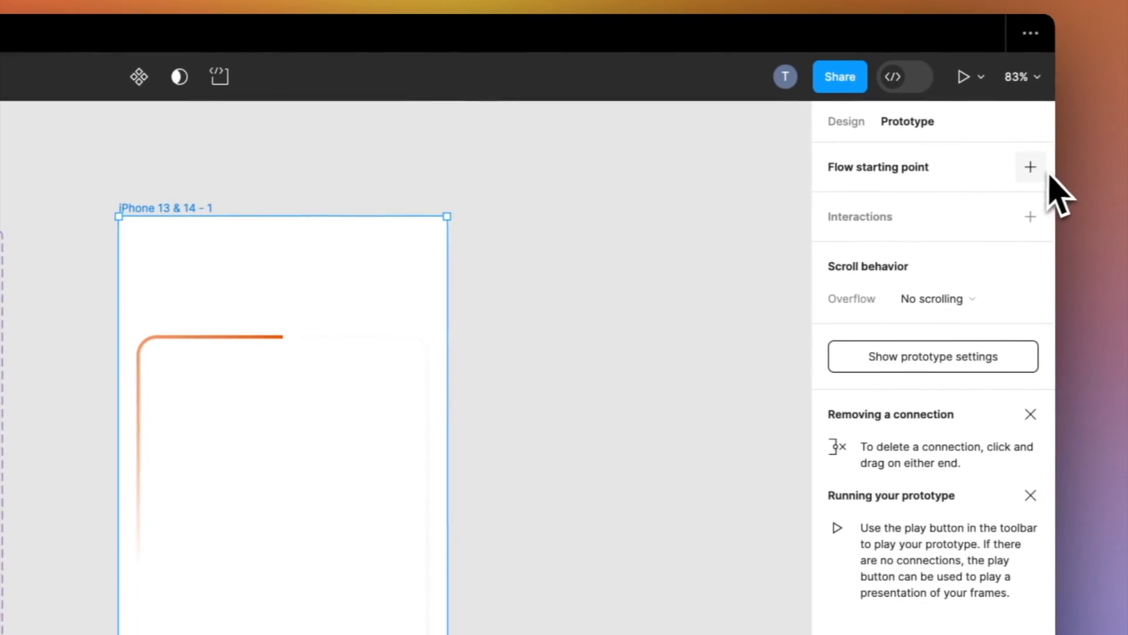
click(1028, 166)
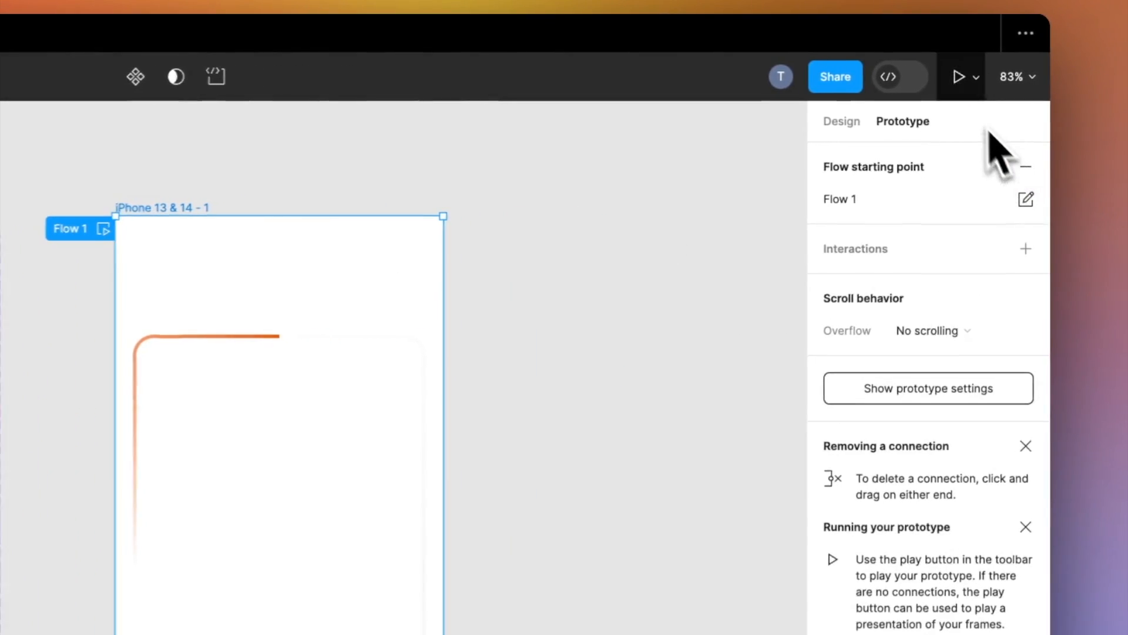
click(1003, 78)
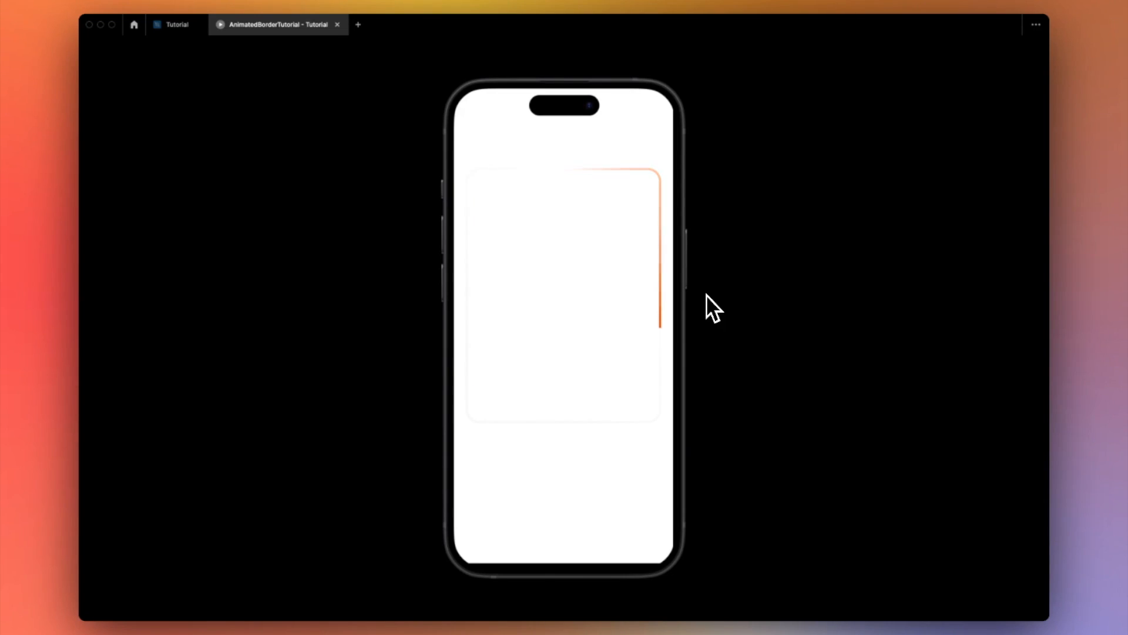
click(167, 30)
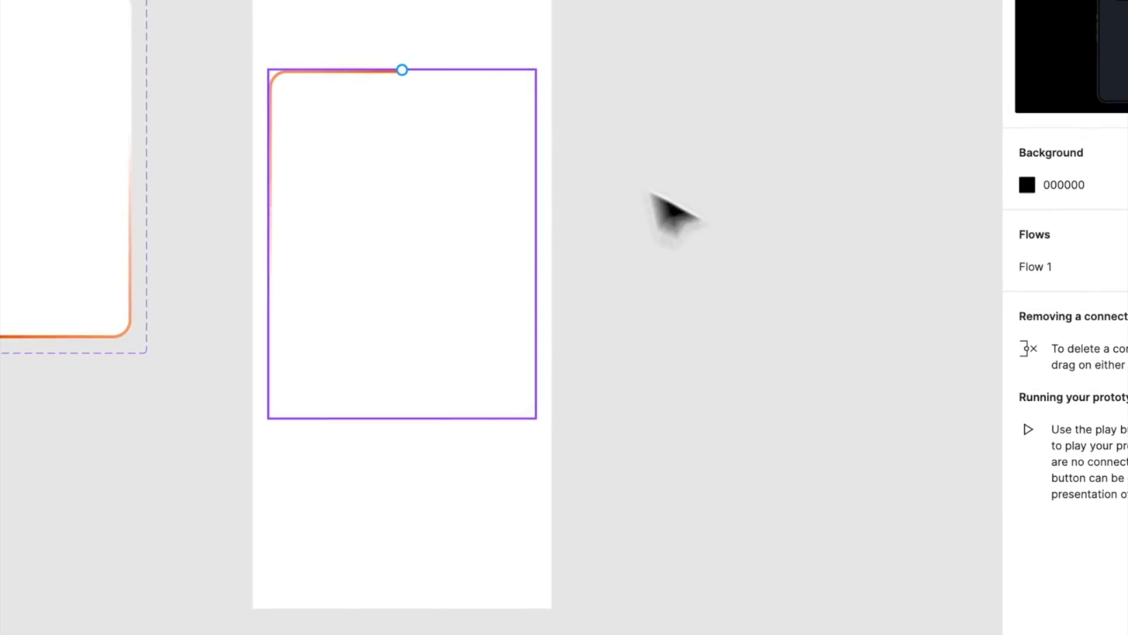
Paste the copied Professional pricing content over the card instance in the iPhone frame and align it inside the border
click(453, 202)
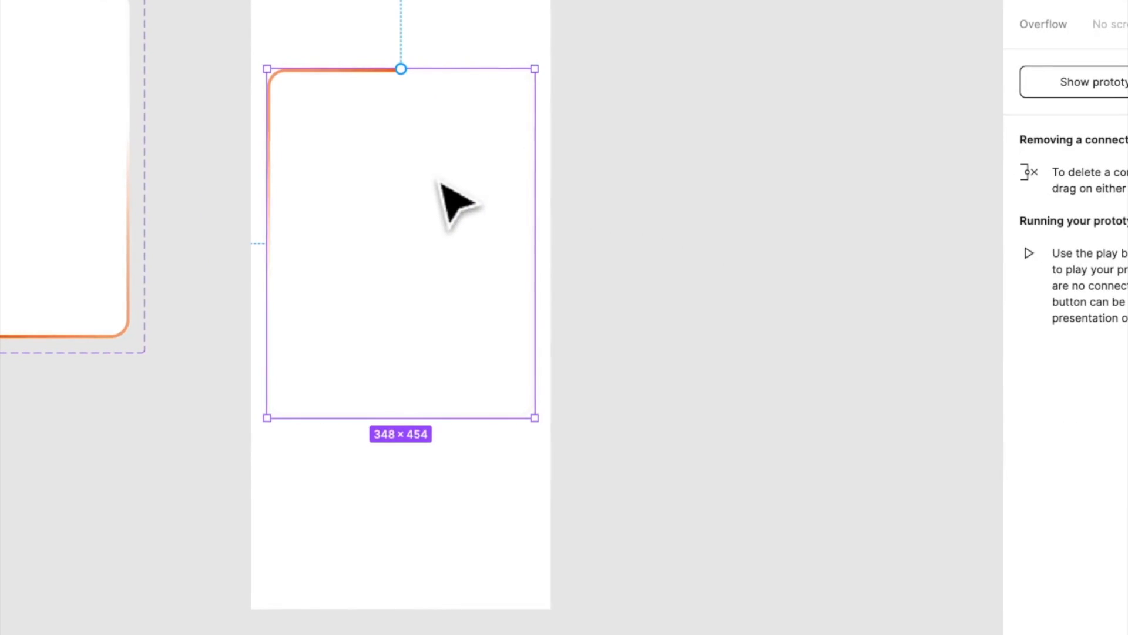
key(ctrl+v)
drag(395, 253, 398, 235)
click(705, 263)
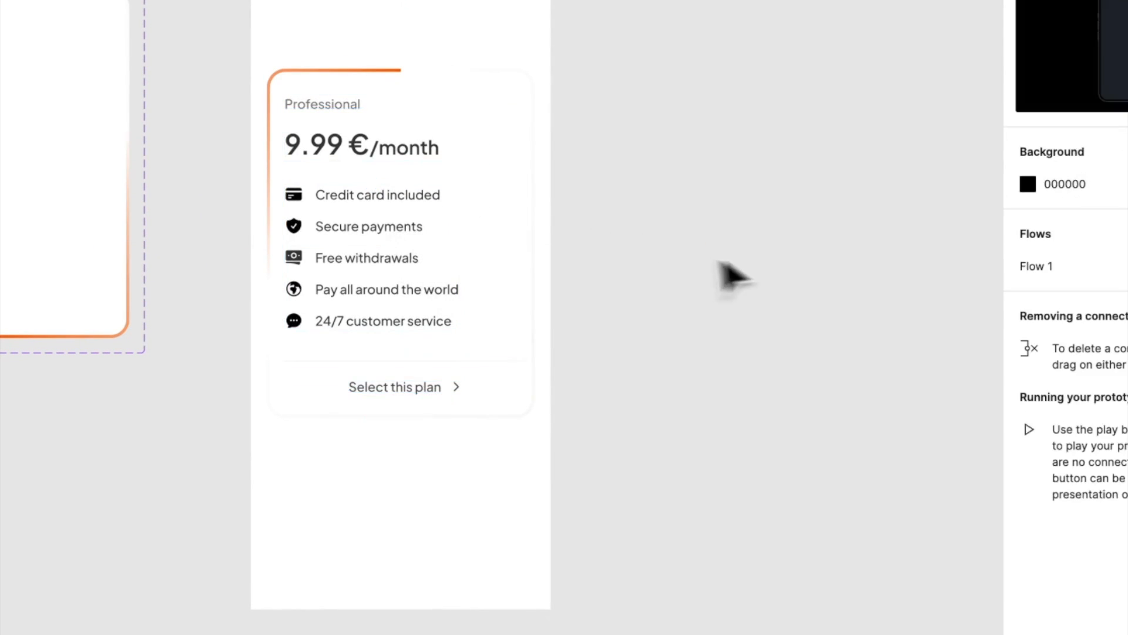
Wrap the card instance and its pricing content together in a new frame
drag(615, 543, 230, 61)
drag(336, 92, 334, 89)
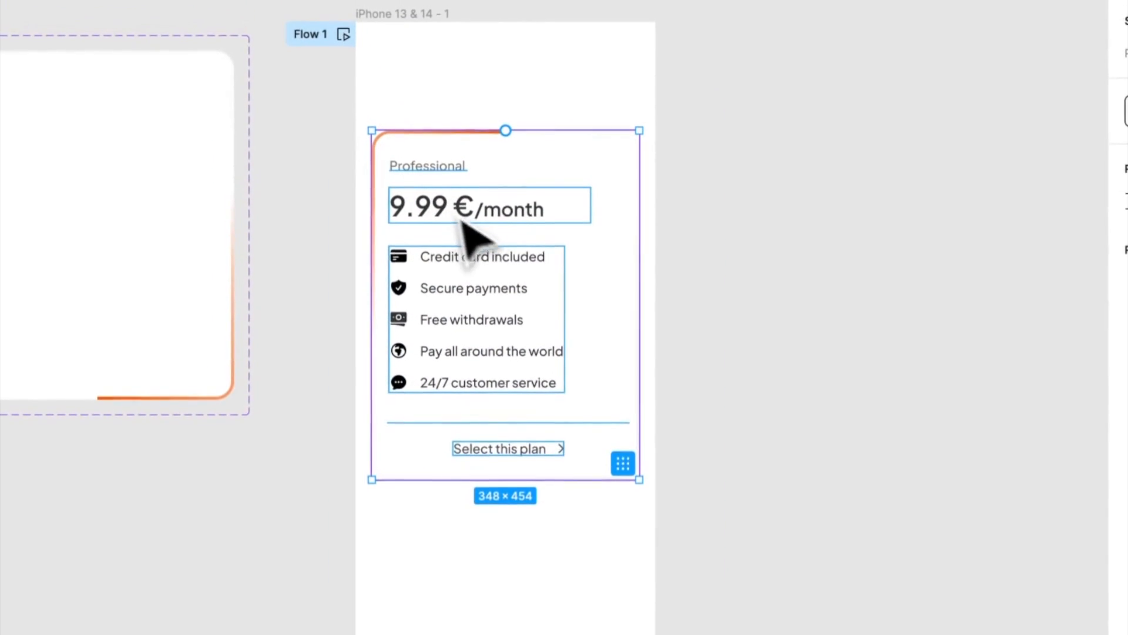
right_click(482, 124)
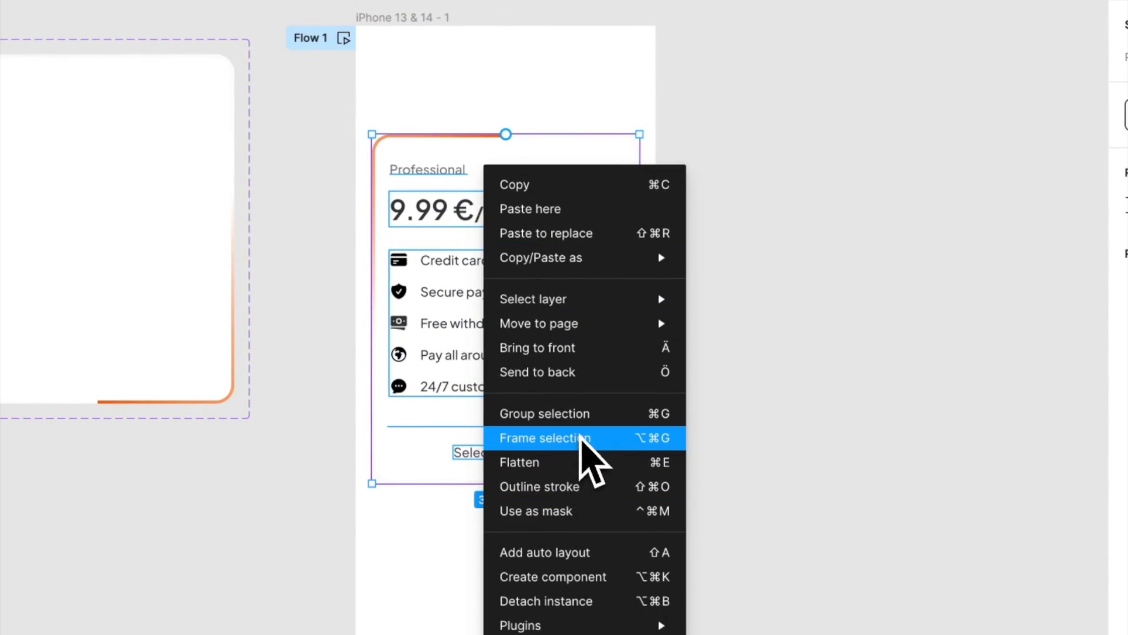
click(579, 437)
Copy the framed pricing card out beside the iPhone frame and duplicate that copy
drag(554, 345, 853, 345)
click(700, 409)
key(super+d)
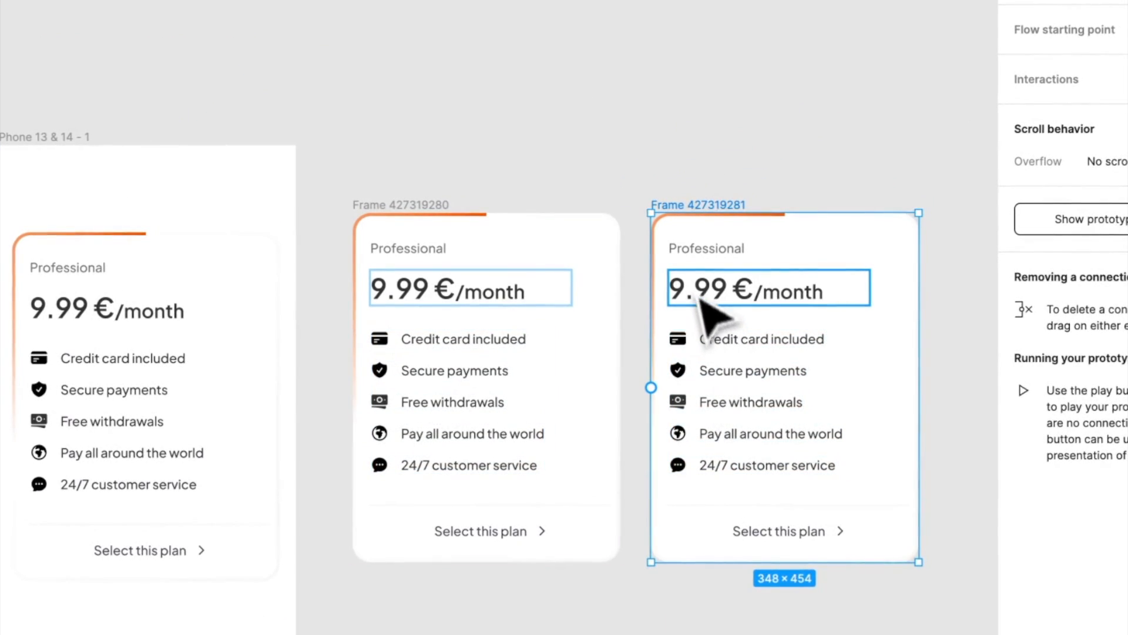
Change the price text in the second card copy to 999.99 €/month
click(699, 298)
double_click(699, 298)
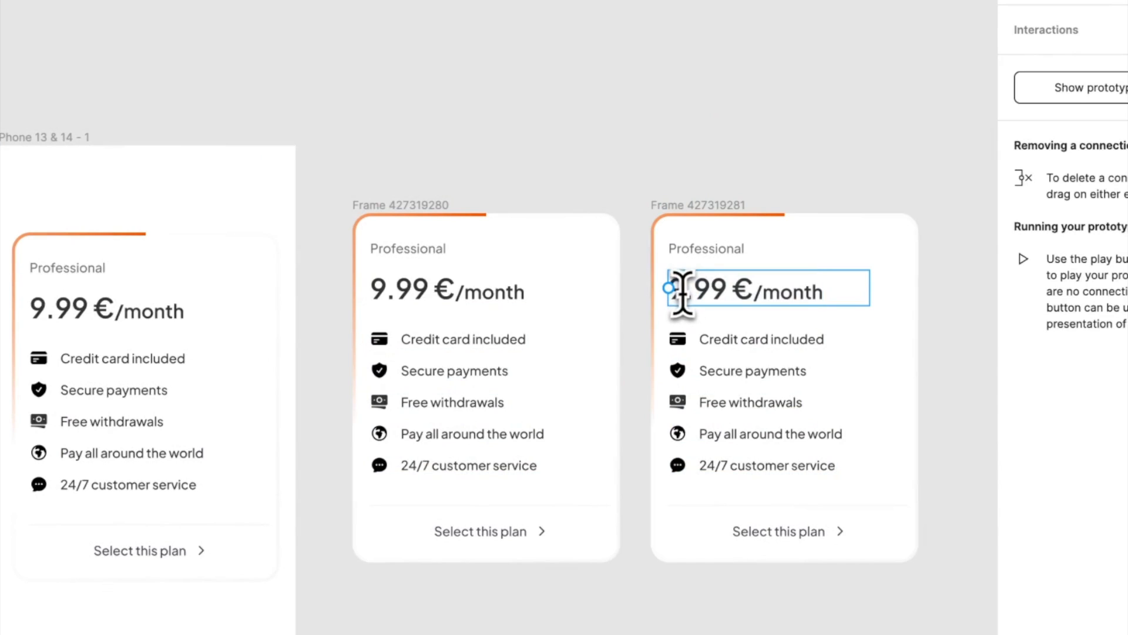
click(732, 183)
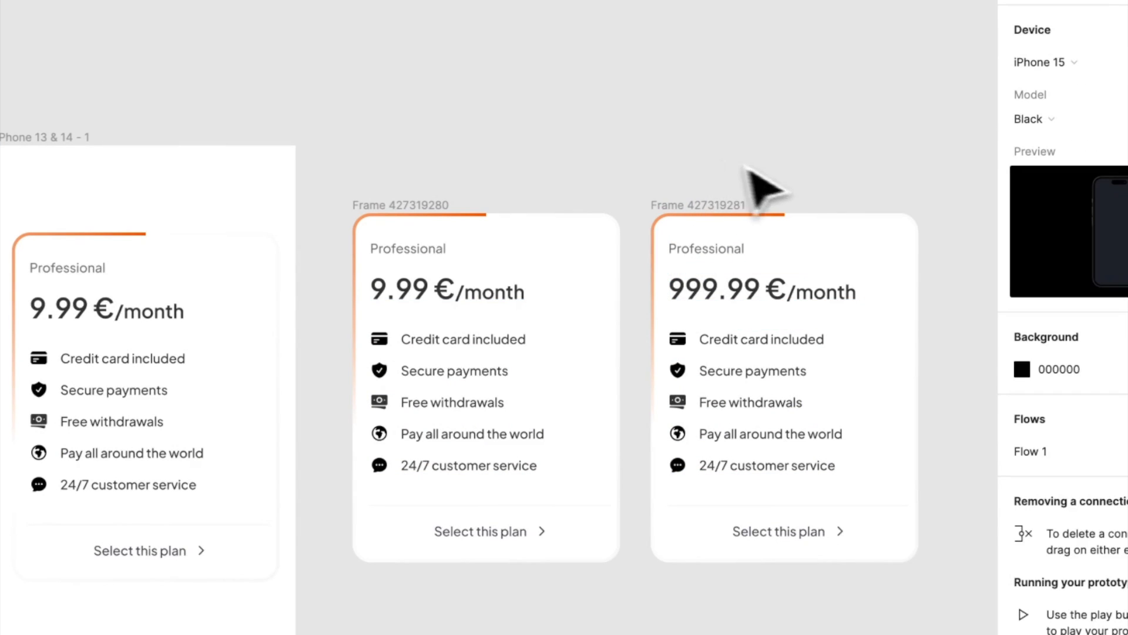
Delete both pricing card copies beside the iPhone frame
click(735, 205)
key(Delete)
click(468, 211)
key(Delete)
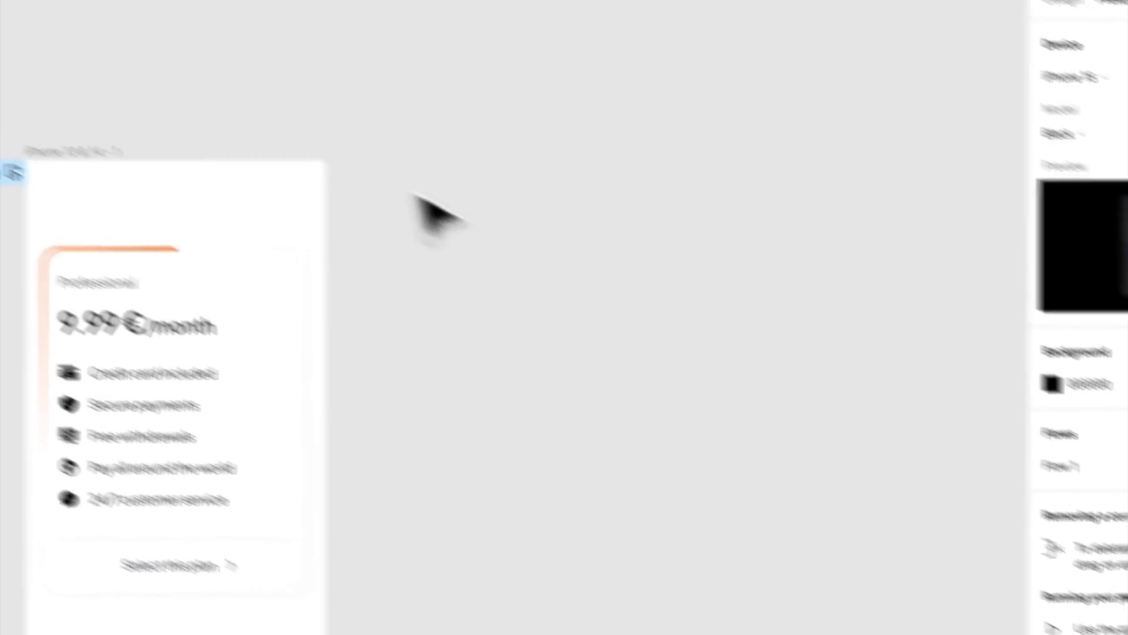
Play the iPhone frame's prototype to check the pricing card with its animated border
click(87, 138)
click(1074, 77)
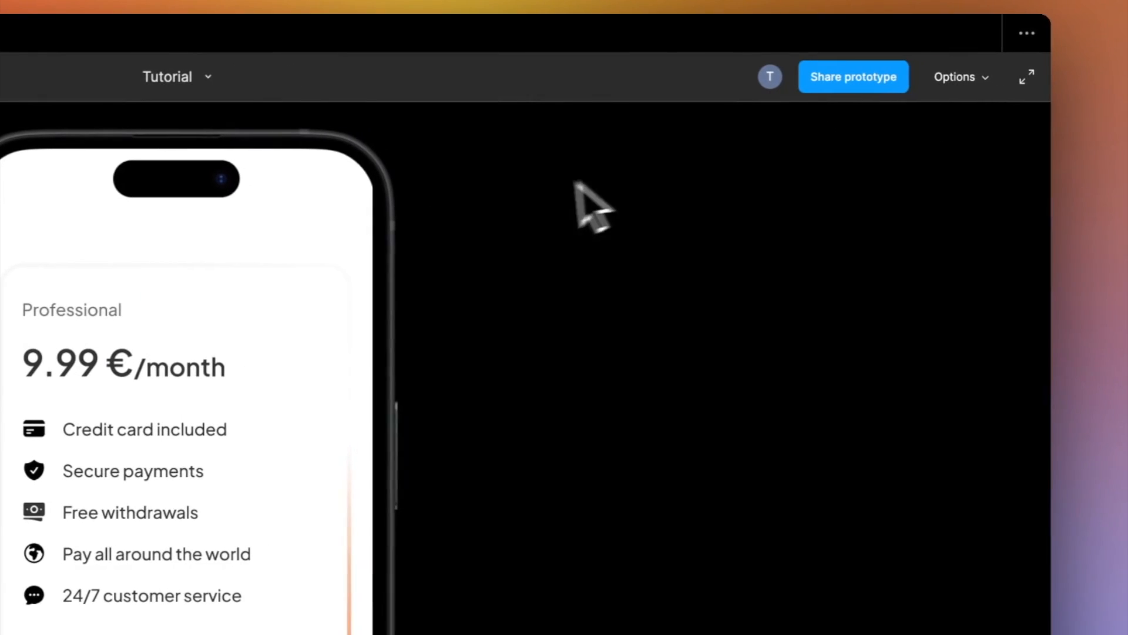